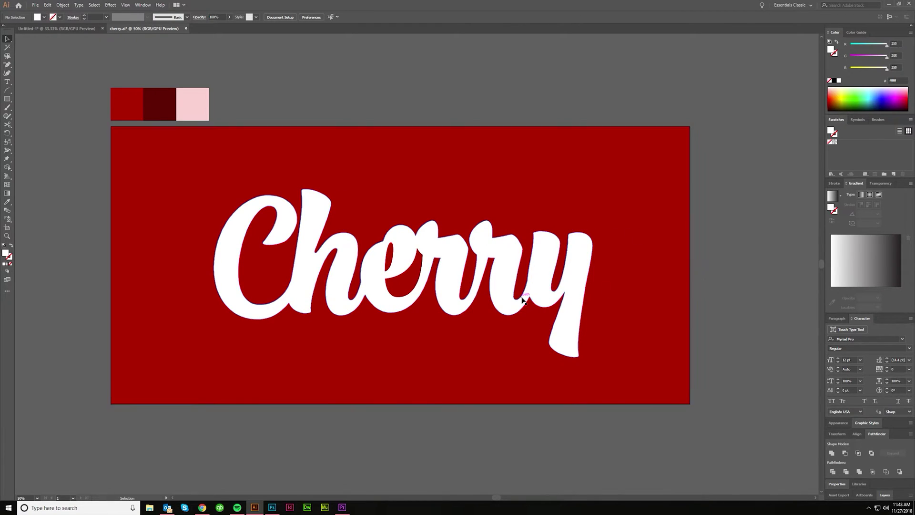
Step: Select the white Cherry compound path on the red background with the Selection tool
{"action": "left_click", "coordinate": [453, 270]}
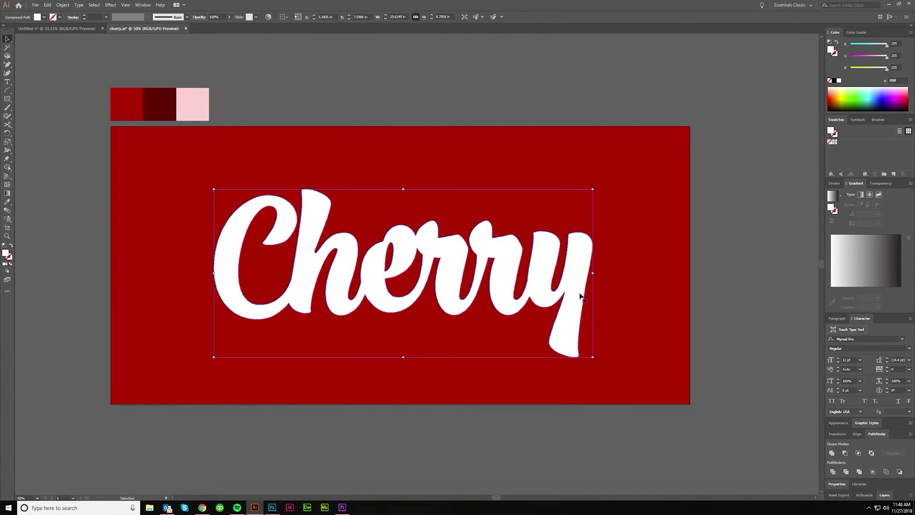
Step: Copy the Cherry lettering, paste it in back, and move it up one level
{"action": "key", "text": "a"}
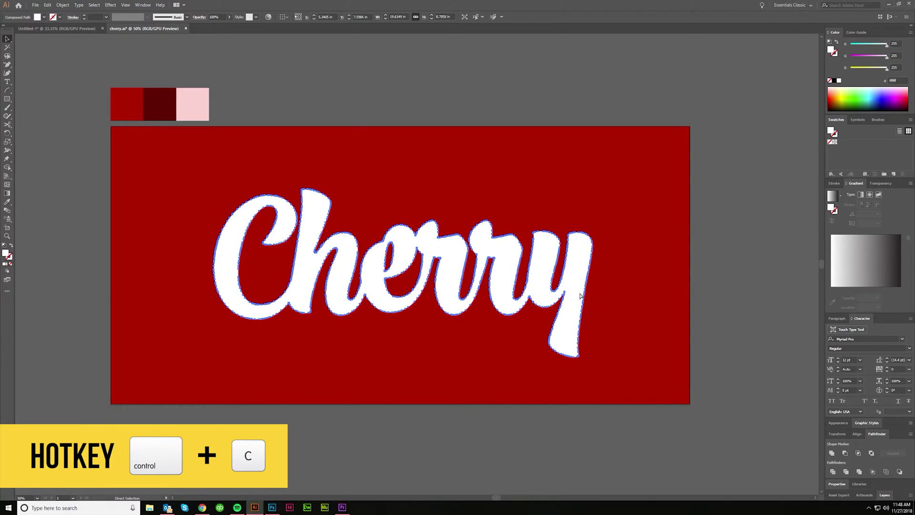
{"action": "key", "text": "v"}
{"action": "left_click", "coordinate": [717, 294]}
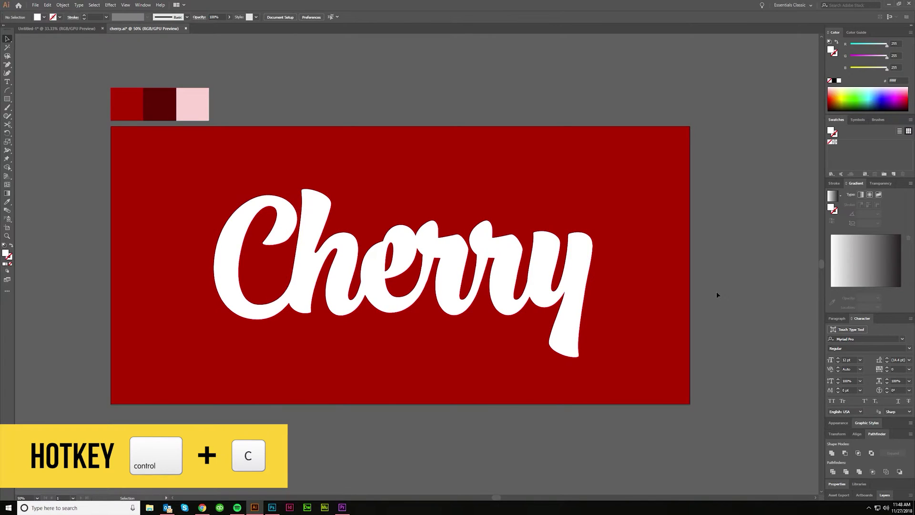
{"action": "key", "text": "a"}
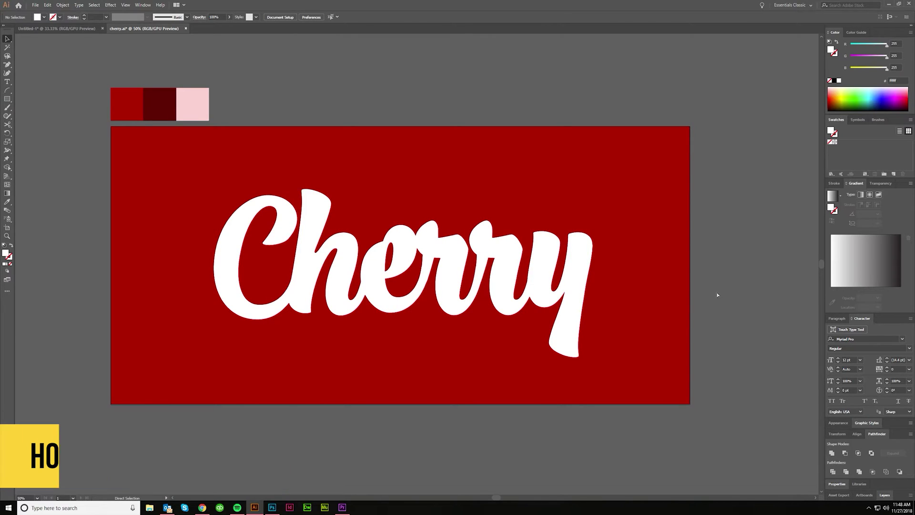
{"action": "key", "text": "ctrl+b"}
{"action": "key", "text": "v"}
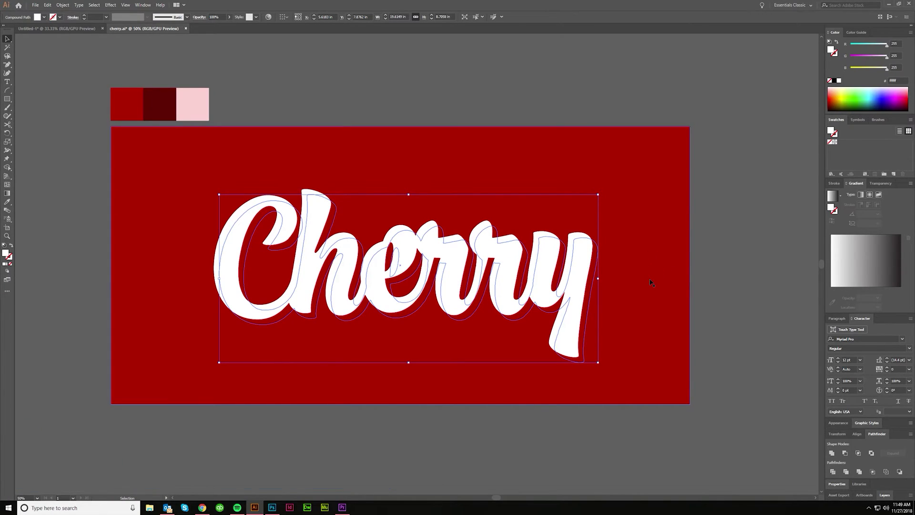
{"action": "key", "text": "ctrl+bracketright"}
{"action": "key", "text": "ctrl+bracketright"}
{"action": "key", "text": "ctrl+bracketright"}
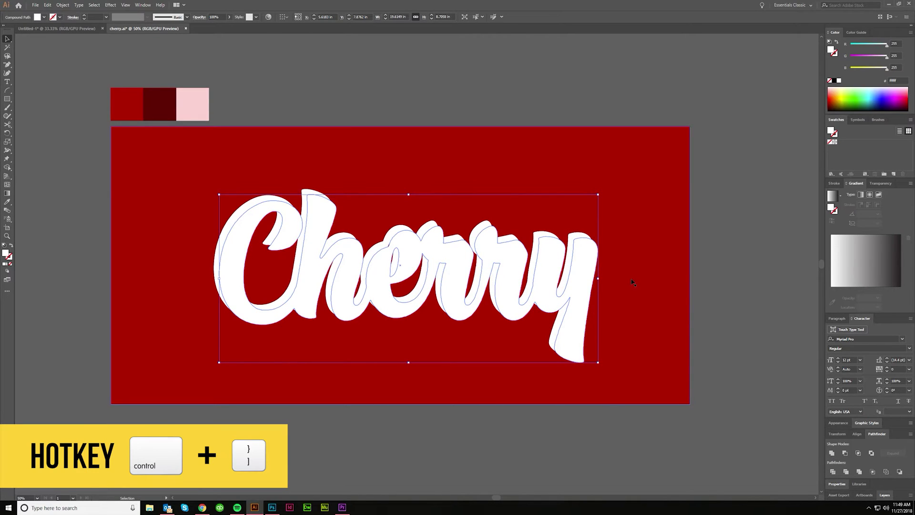
Step: Fill the back copy with the dark red swatch using the Eyedropper
{"action": "left_click", "coordinate": [9, 203]}
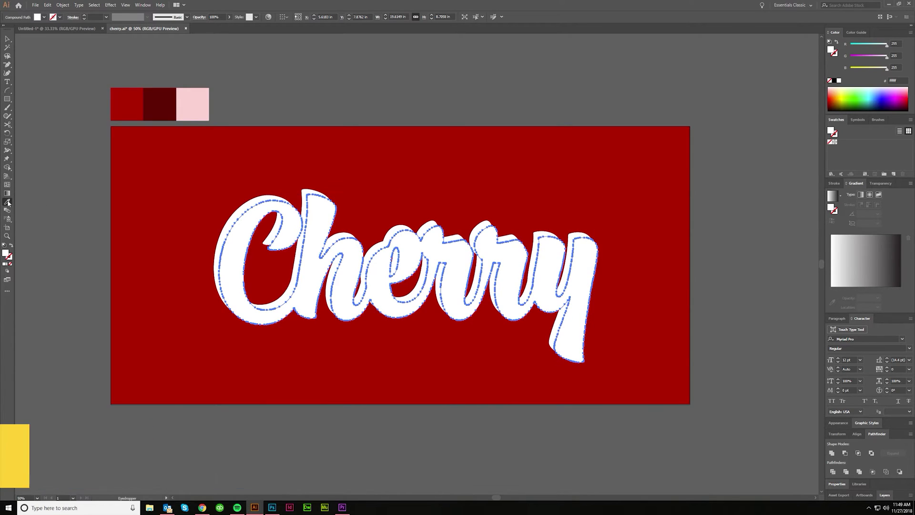
{"action": "left_click", "coordinate": [160, 98]}
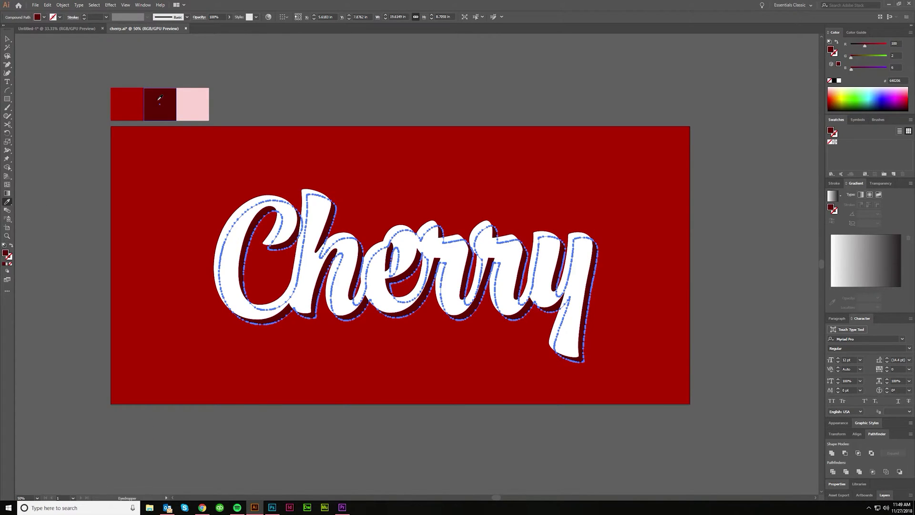
{"action": "left_click", "coordinate": [7, 38]}
{"action": "left_click", "coordinate": [730, 370]}
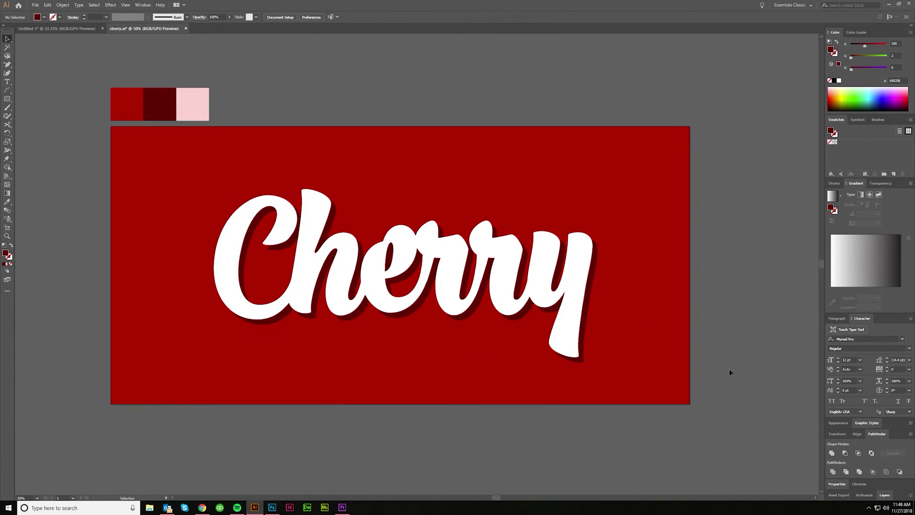
Step: Nudge the dark red copy down and right as a shadow, then reselect it
{"action": "left_click_drag", "start_coordinate": [618, 327], "coordinate": [599, 319]}
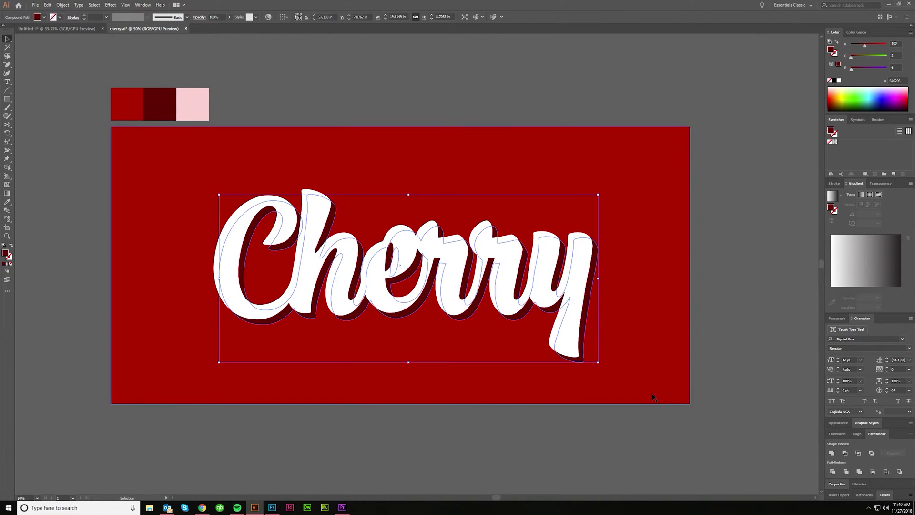
{"action": "key", "text": "shift+Down"}
{"action": "key", "text": "shift+Right"}
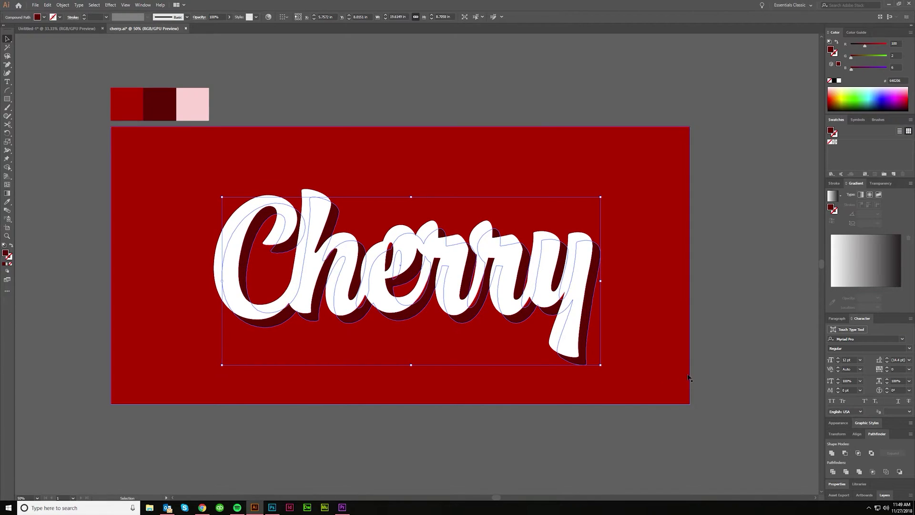
{"action": "left_click", "coordinate": [717, 388]}
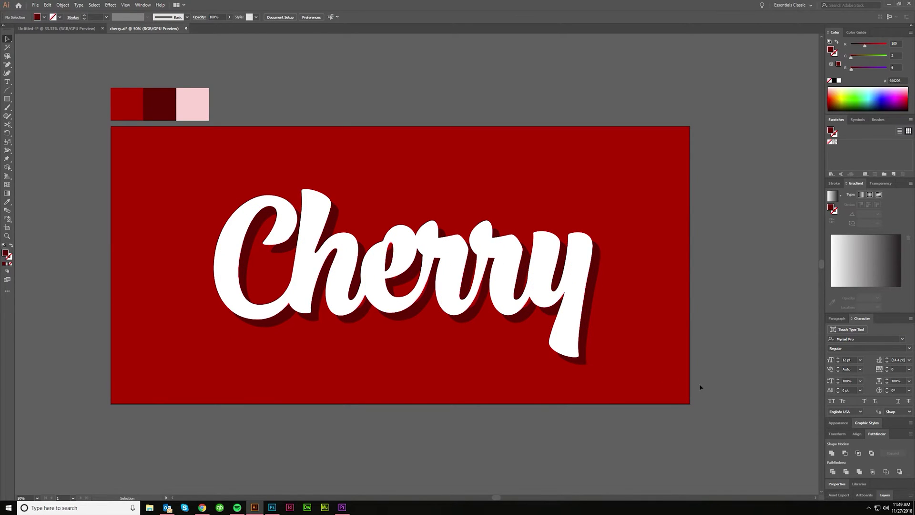
{"action": "left_click", "coordinate": [585, 356]}
{"action": "key", "text": "a"}
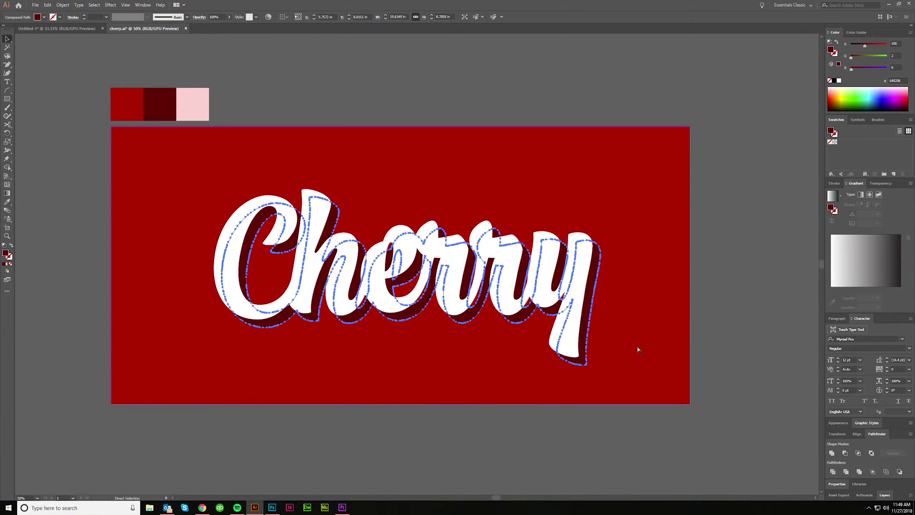
{"action": "key", "text": "v"}
{"action": "left_click", "coordinate": [62, 5]}
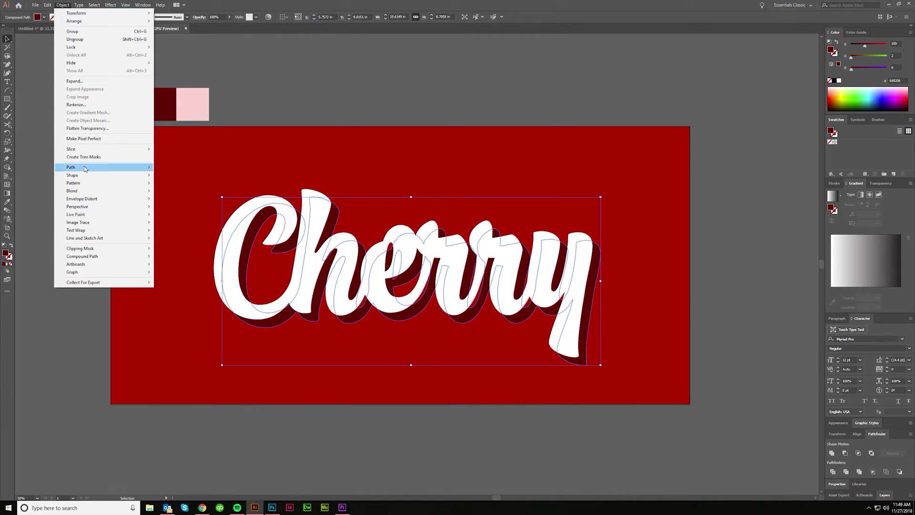
Step: Apply a 0.25 in Offset Path to the dark red shadow with preview on
{"action": "mouse_move", "coordinate": [85, 168]}
{"action": "left_click", "coordinate": [173, 195]}
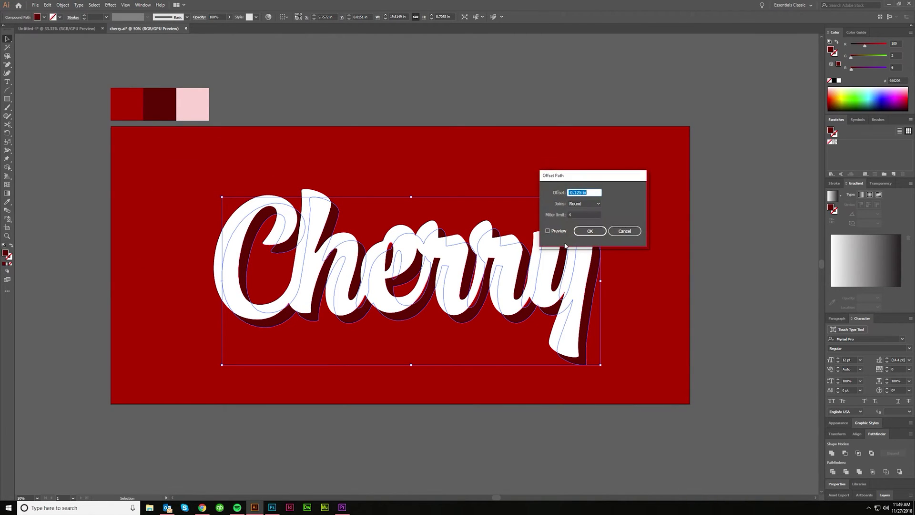
{"action": "type", "text": "0.125"}
{"action": "left_click", "coordinate": [549, 231]}
{"action": "left_click", "coordinate": [586, 193]}
{"action": "type", "text": "0.25"}
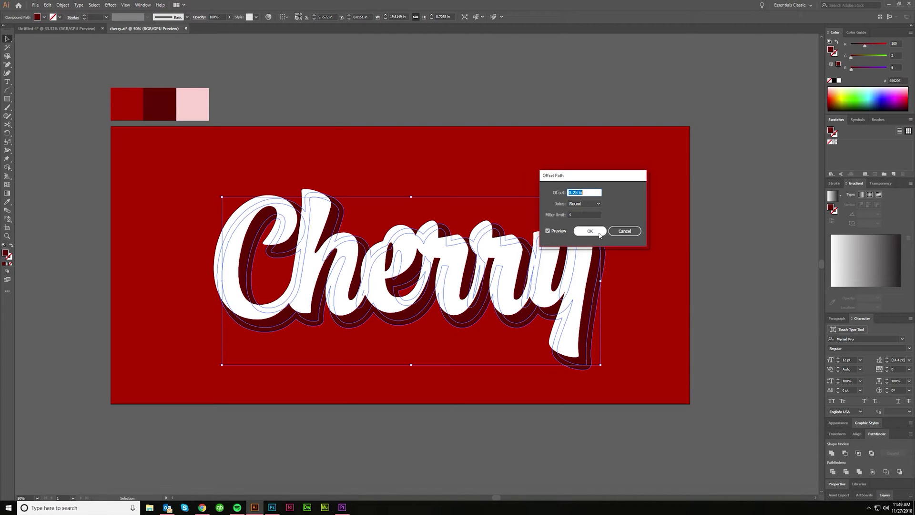
{"action": "key", "text": "Return"}
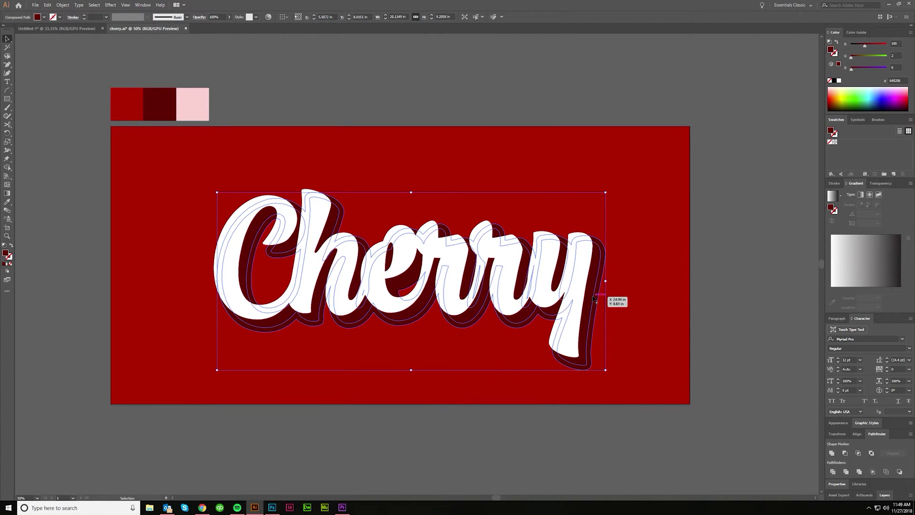
Step: Undo the offset and reselect the shadow lettering
{"action": "key", "text": "ctrl+z"}
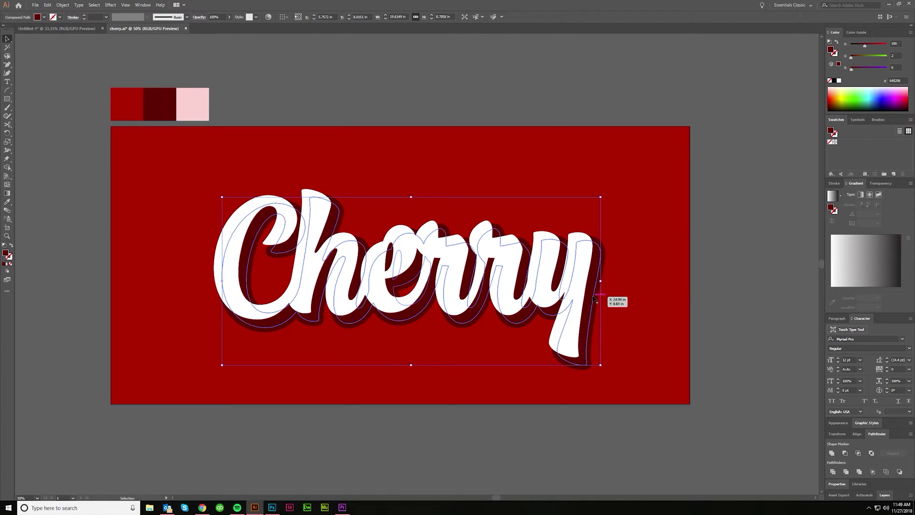
{"action": "key", "text": "ctrl+shift+a"}
{"action": "left_click", "coordinate": [594, 299]}
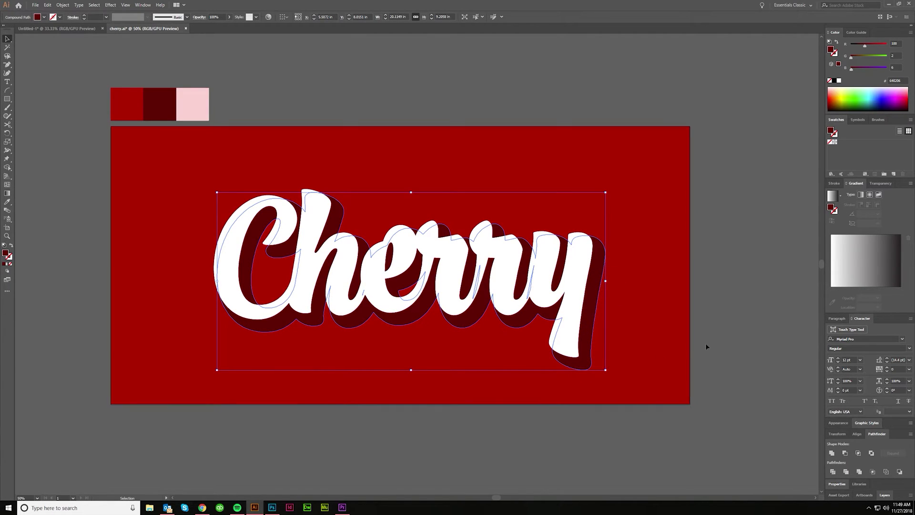
Step: Copy the offset shadow, paste it in front, and send it back behind the white letters
{"action": "key", "text": "a"}
{"action": "key", "text": "ctrl+c"}
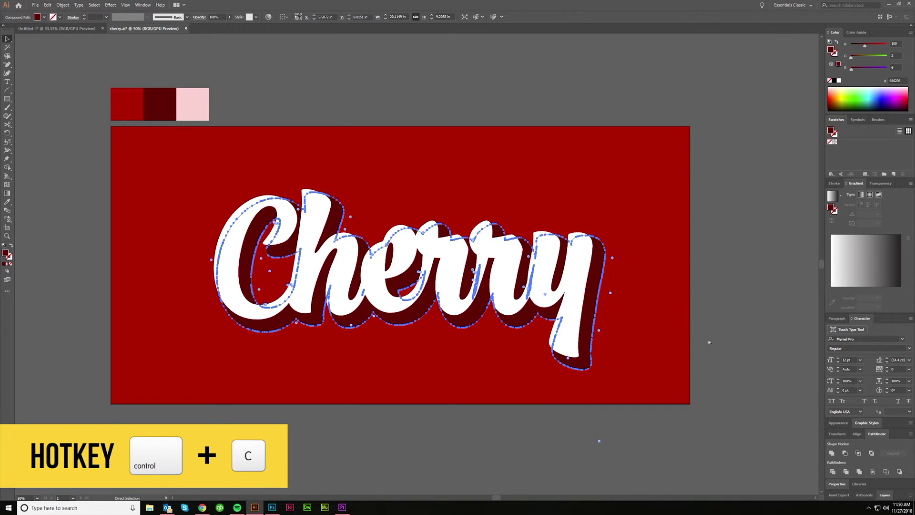
{"action": "key", "text": "v"}
{"action": "left_click", "coordinate": [718, 342]}
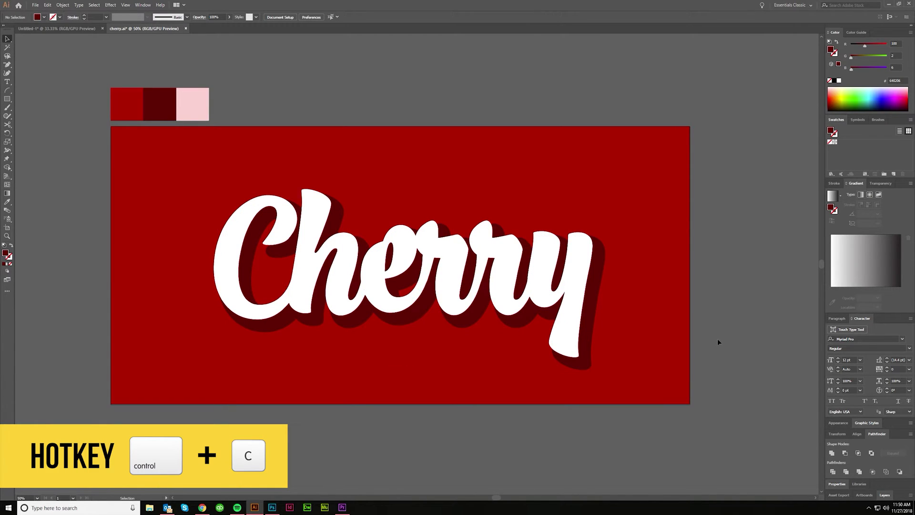
{"action": "key", "text": "ctrl+f"}
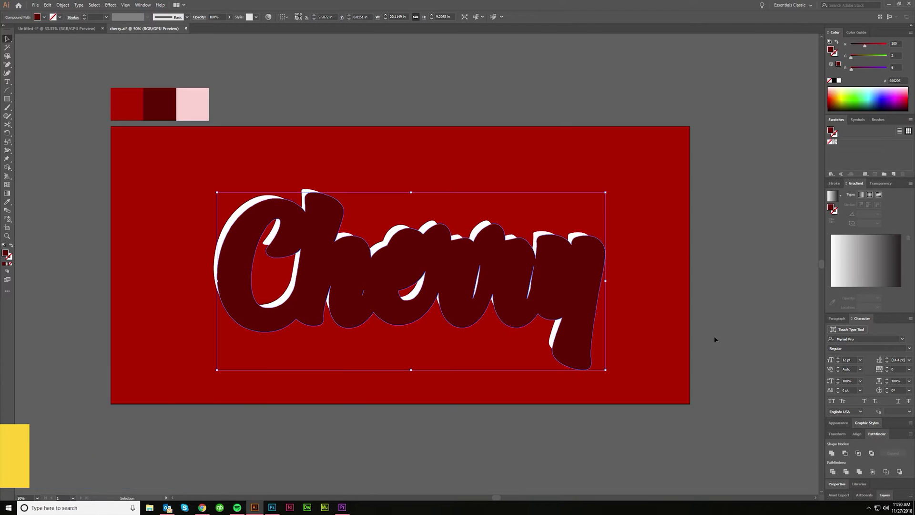
{"action": "key", "text": "ctrl+z"}
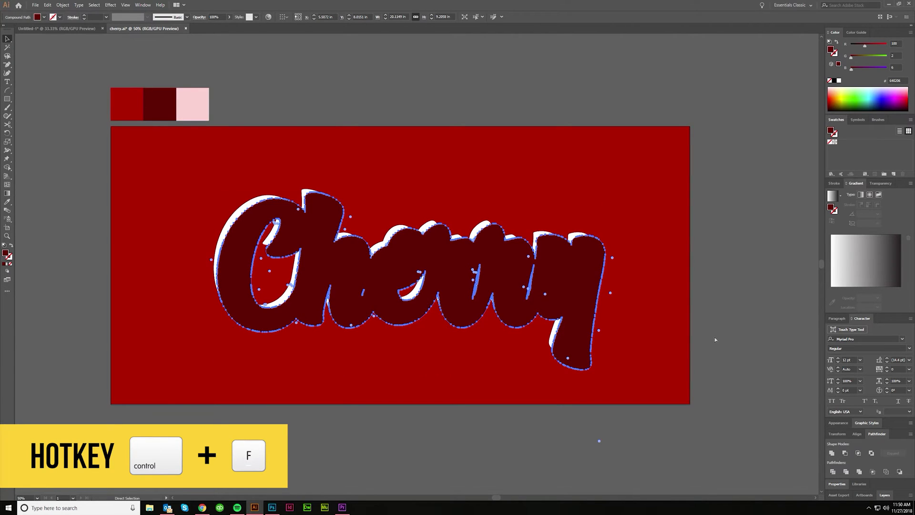
{"action": "key", "text": "ctrl+shift+z"}
{"action": "key", "text": "ctrl+bracketleft"}
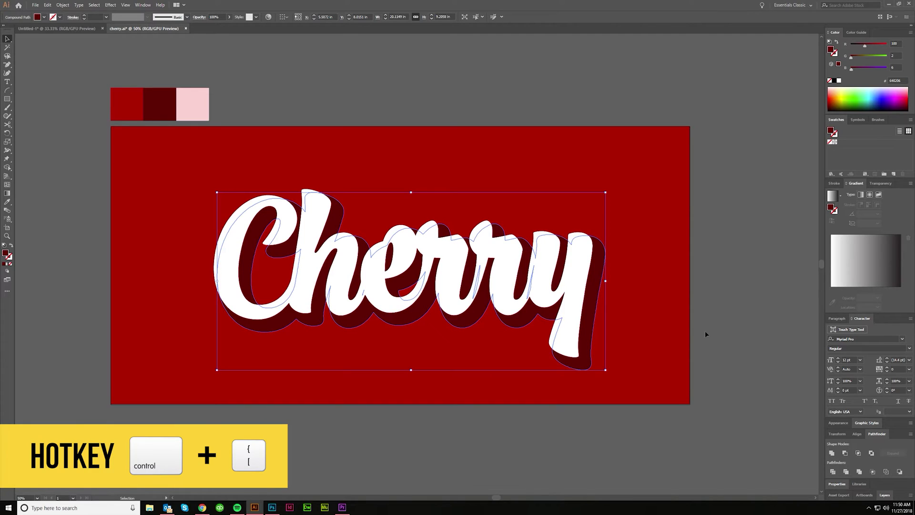
Step: Fill the copy with the red background colour and nudge it up and left twice
{"action": "key", "text": "i"}
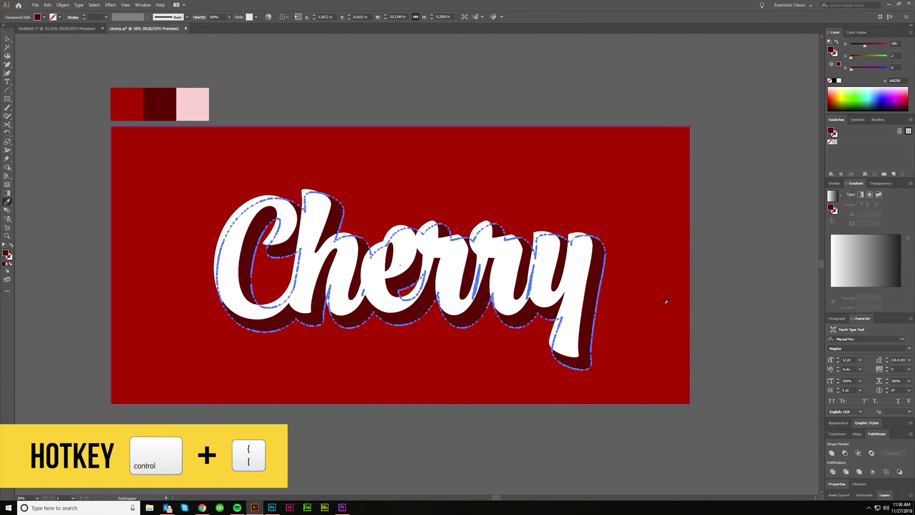
{"action": "left_click", "coordinate": [647, 213]}
{"action": "key", "text": "v"}
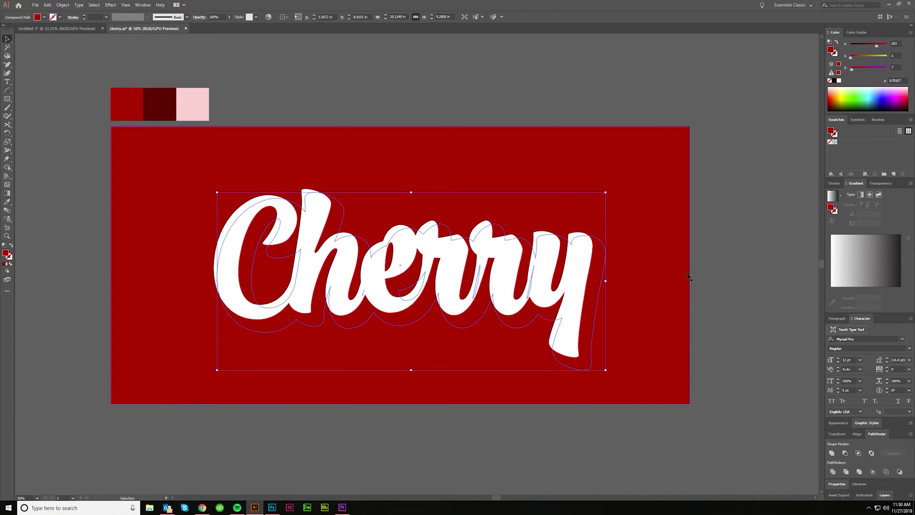
{"action": "key", "text": "shift+Up"}
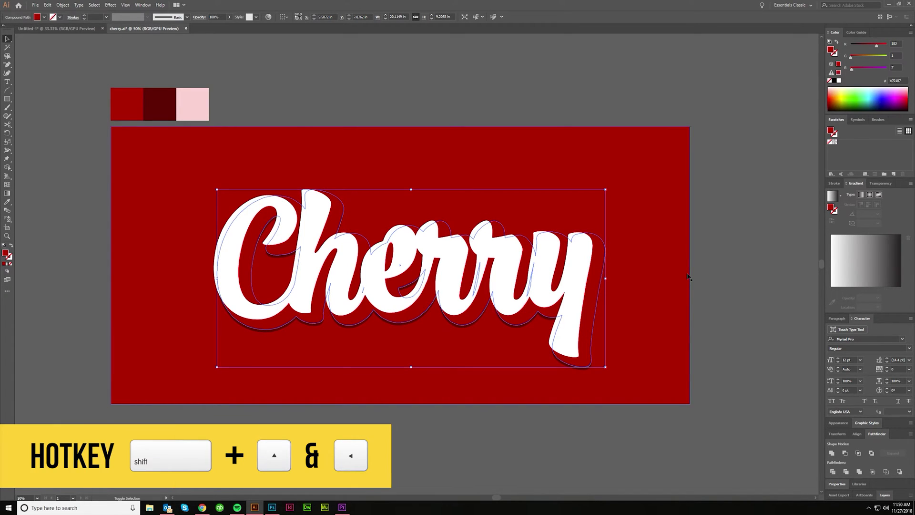
{"action": "key", "text": "shift+Left"}
{"action": "key", "text": "shift+Up"}
{"action": "key", "text": "shift+Left"}
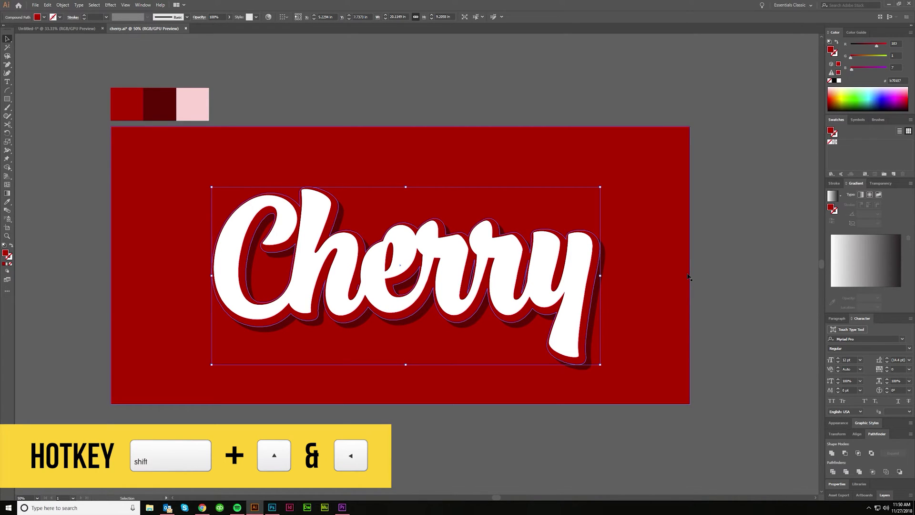
{"action": "left_click", "coordinate": [713, 341]}
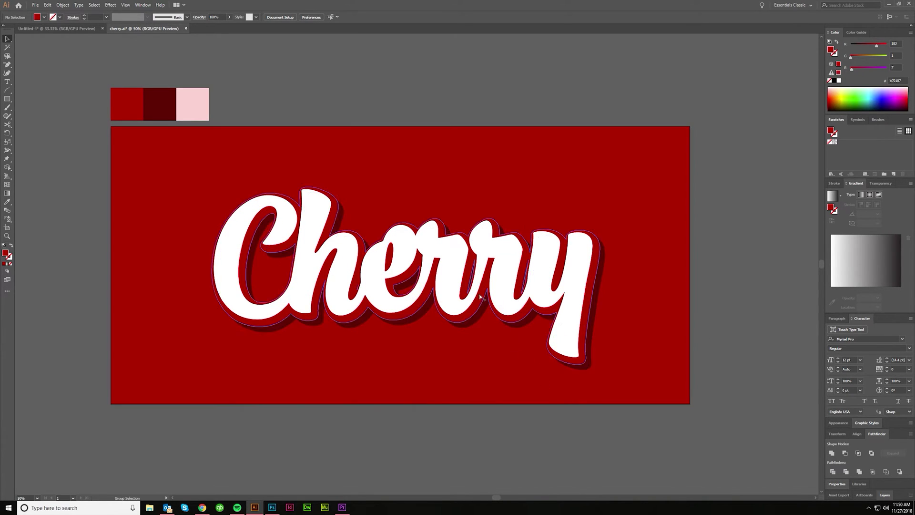
{"action": "key", "text": "ctrl+1"}
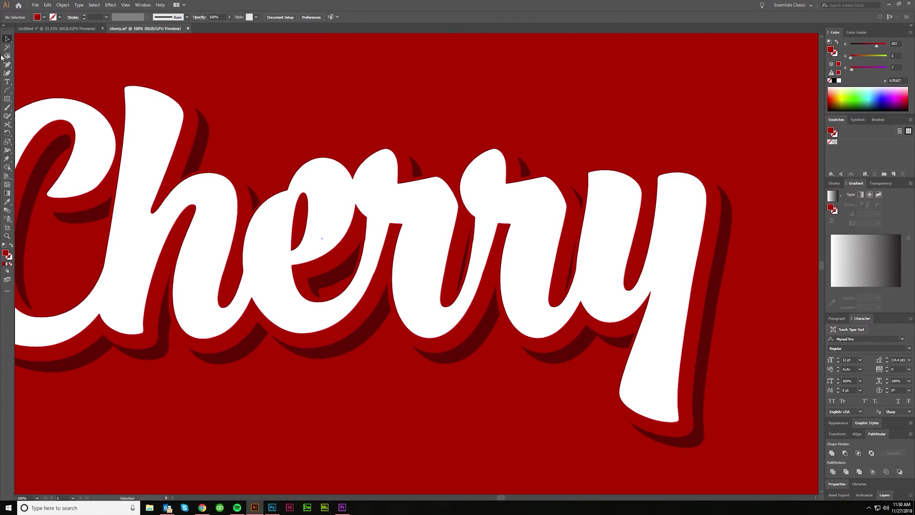
{"action": "key", "text": "a"}
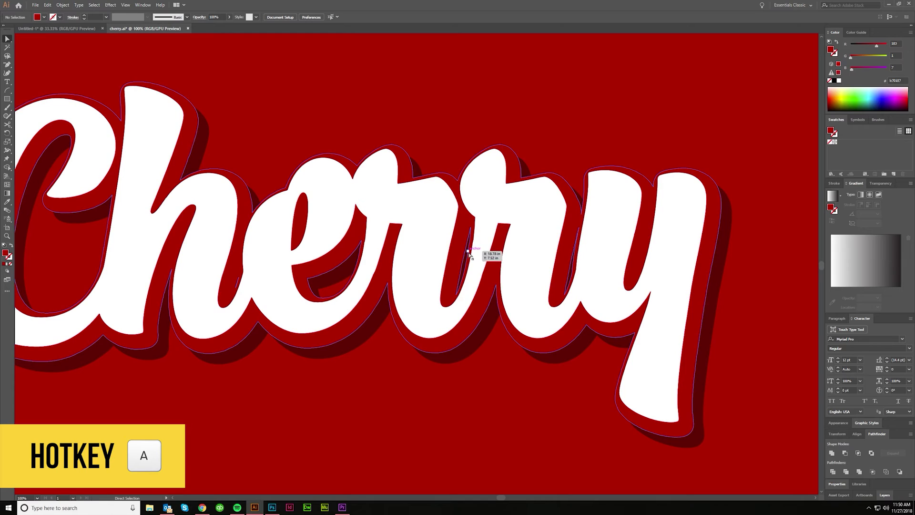
{"action": "left_click", "coordinate": [6, 40]}
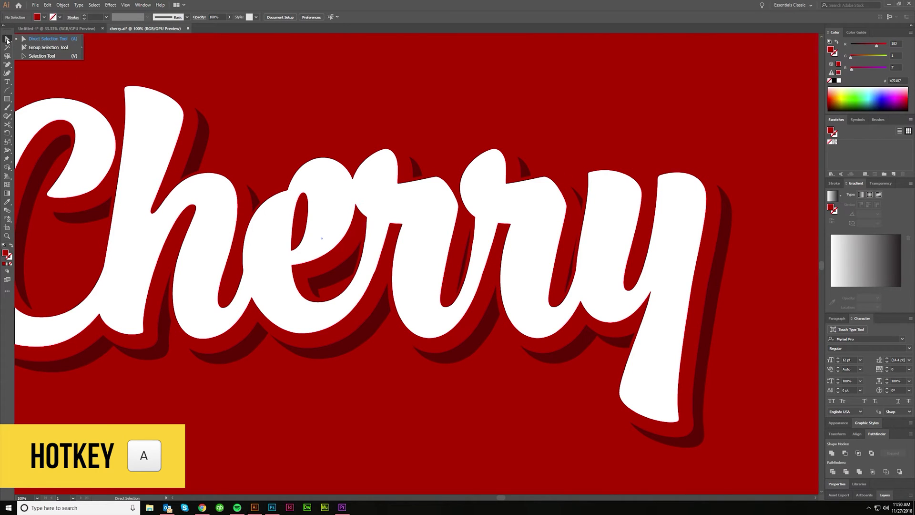
{"action": "left_click", "coordinate": [468, 257]}
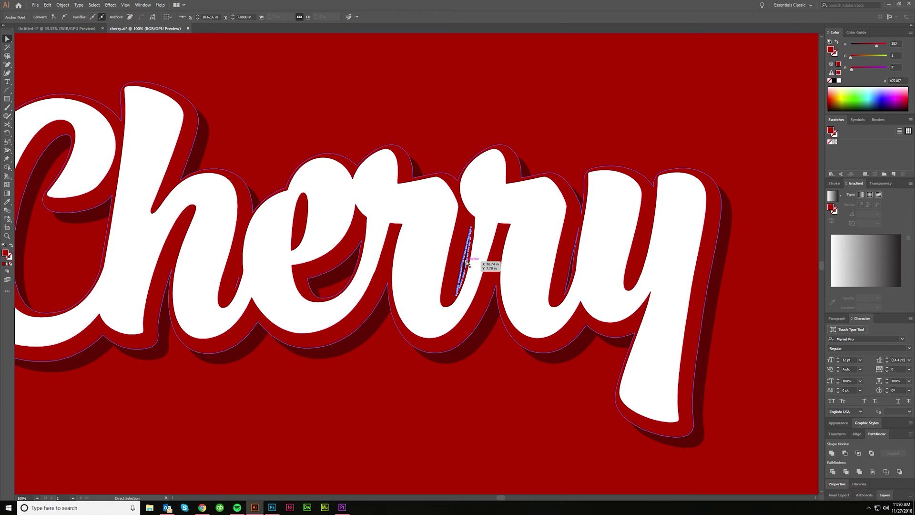
{"action": "left_click", "coordinate": [515, 258]}
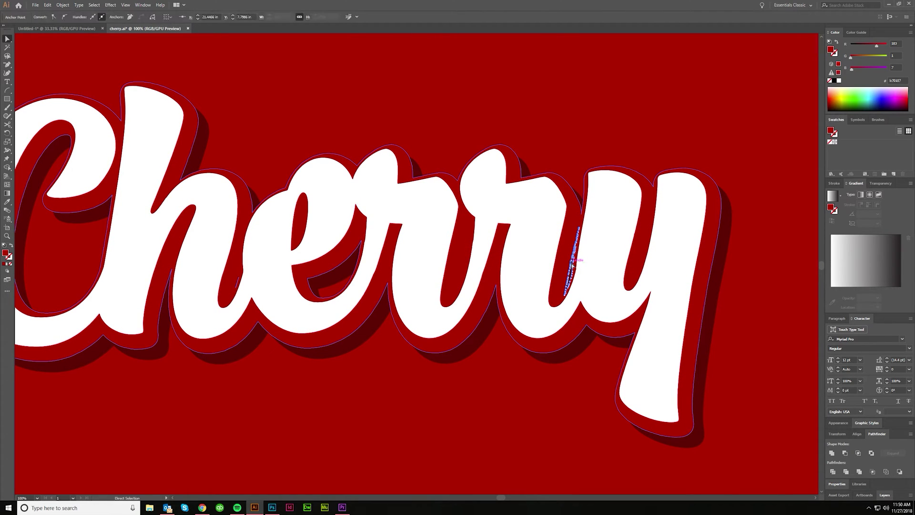
{"action": "scroll", "coordinate": [563, 319], "scroll_direction": "down", "scroll_amount": 2}
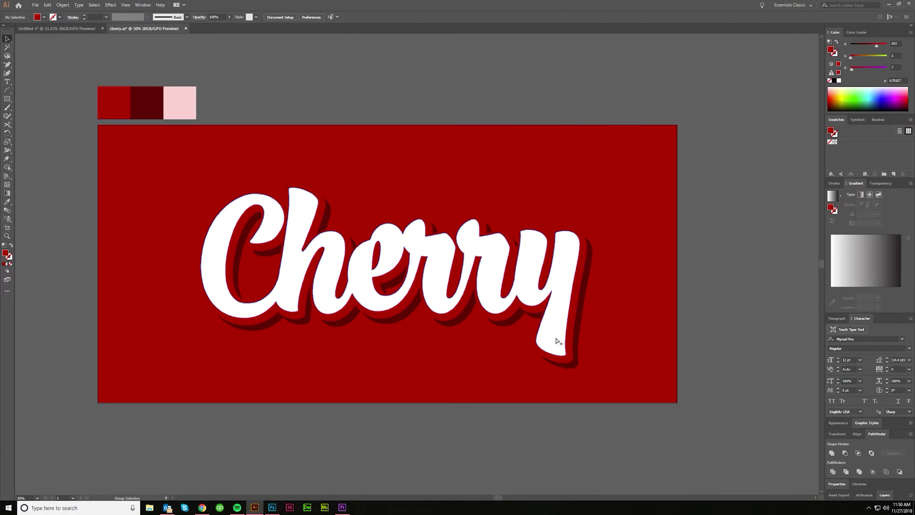
Step: Deselect the dark shadow and select the white Cherry lettering instead
{"action": "key", "text": "v"}
{"action": "left_click", "coordinate": [493, 323]}
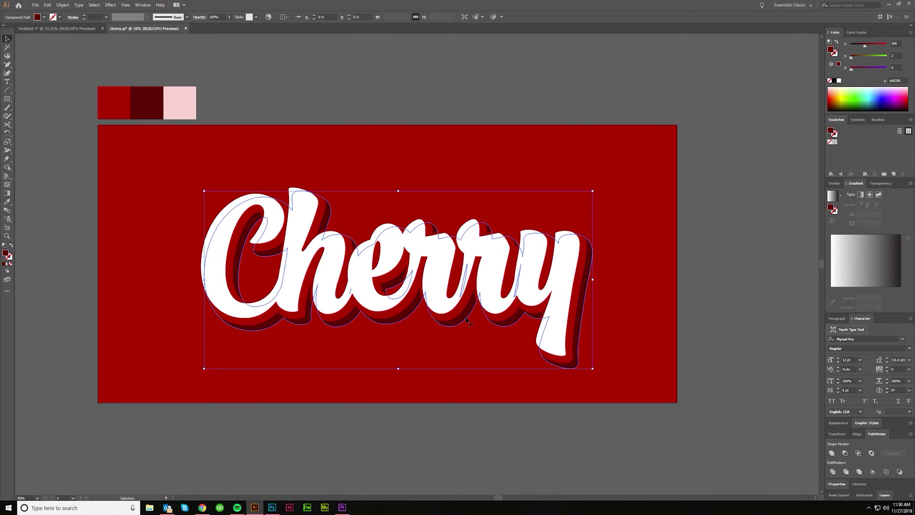
{"action": "key", "text": "a"}
{"action": "key", "text": "ctrl+shift+a"}
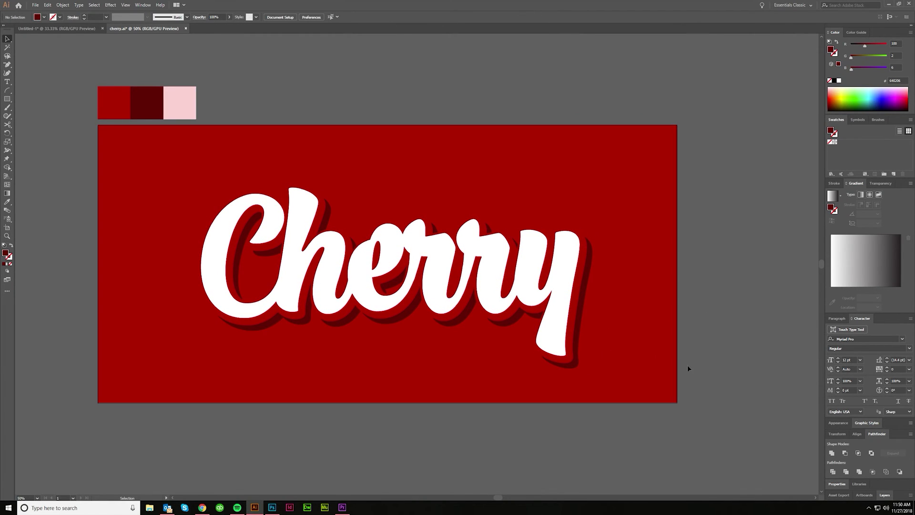
{"action": "scroll", "coordinate": [688, 365], "scroll_direction": "left", "scroll_amount": 1}
{"action": "scroll", "coordinate": [687, 367], "scroll_direction": "down", "scroll_amount": 1}
{"action": "scroll", "coordinate": [544, 396], "scroll_direction": "right", "scroll_amount": 1}
{"action": "scroll", "coordinate": [560, 388], "scroll_direction": "up", "scroll_amount": 1}
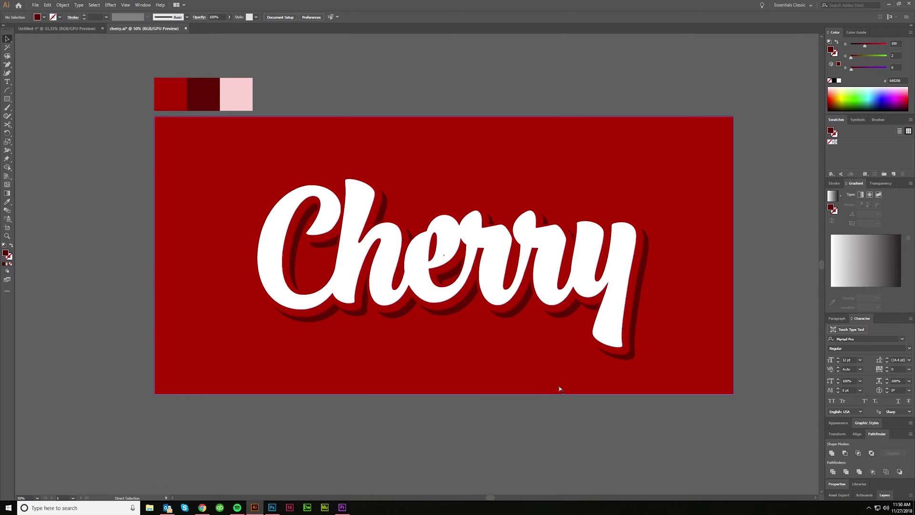
{"action": "scroll", "coordinate": [713, 380], "scroll_direction": "right", "scroll_amount": 2}
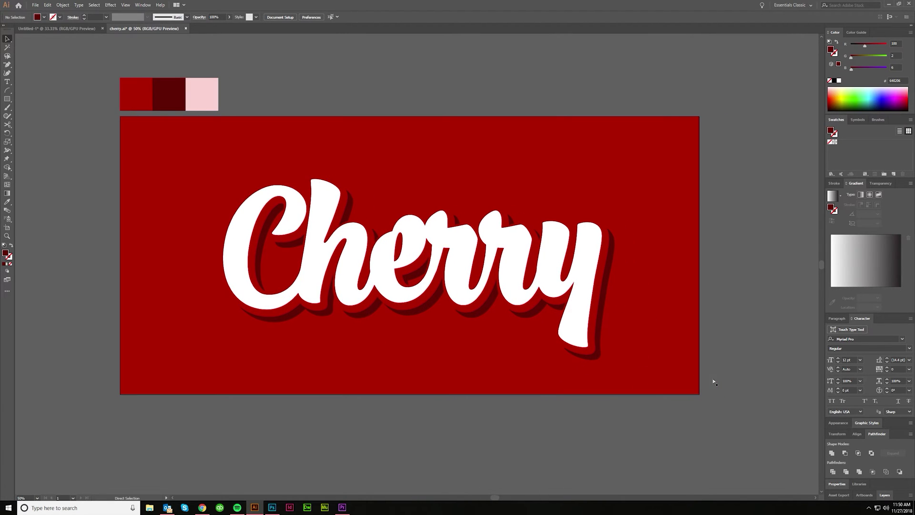
{"action": "left_click", "coordinate": [516, 260]}
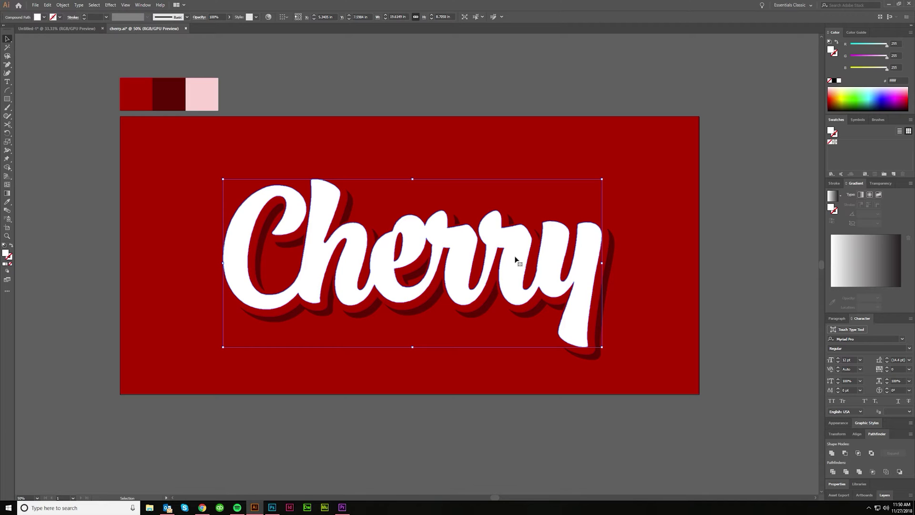
Step: Copy the white lettering, paste it in front, and fill it with light pink
{"action": "key", "text": "ctrl+c"}
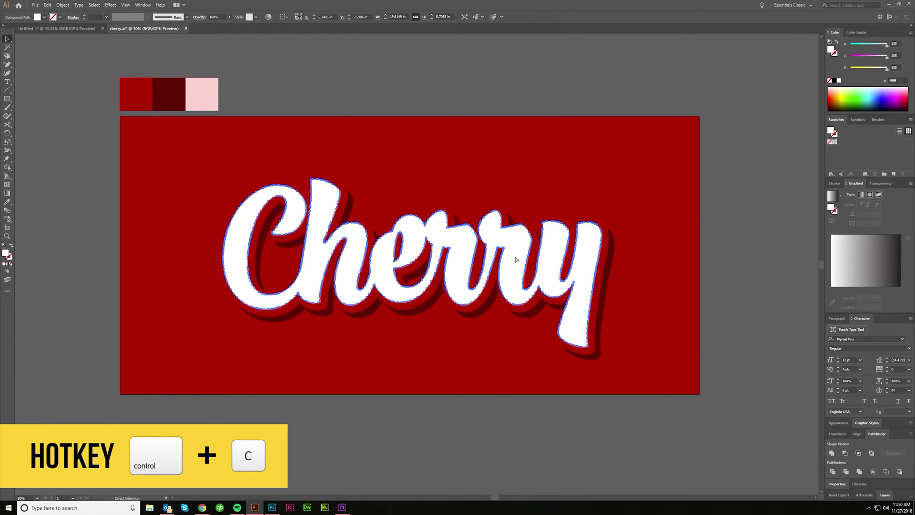
{"action": "key", "text": "a"}
{"action": "key", "text": "v"}
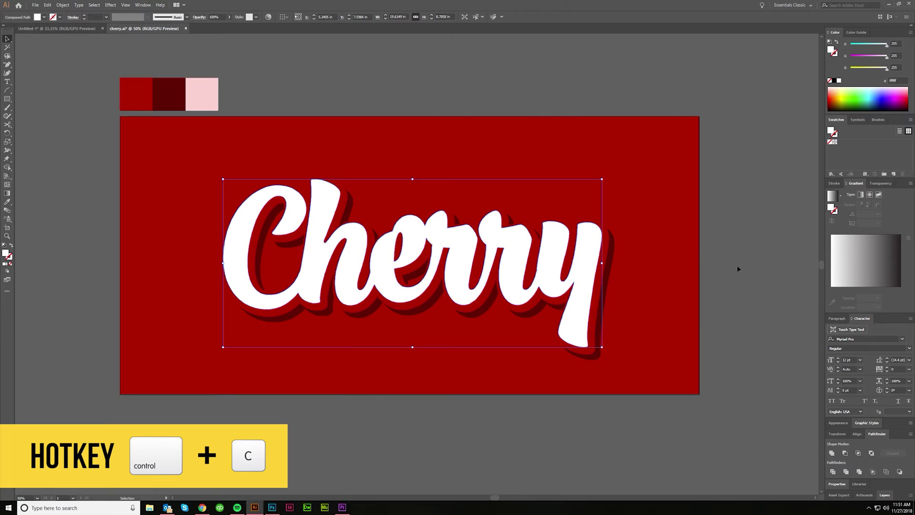
{"action": "left_click", "coordinate": [739, 265]}
{"action": "key", "text": "ctrl+f"}
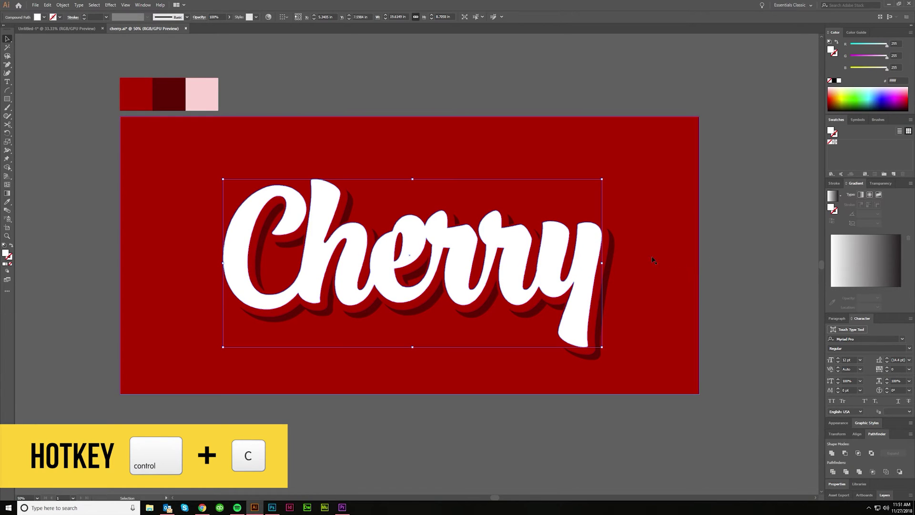
{"action": "key", "text": "i"}
{"action": "left_click", "coordinate": [210, 92]}
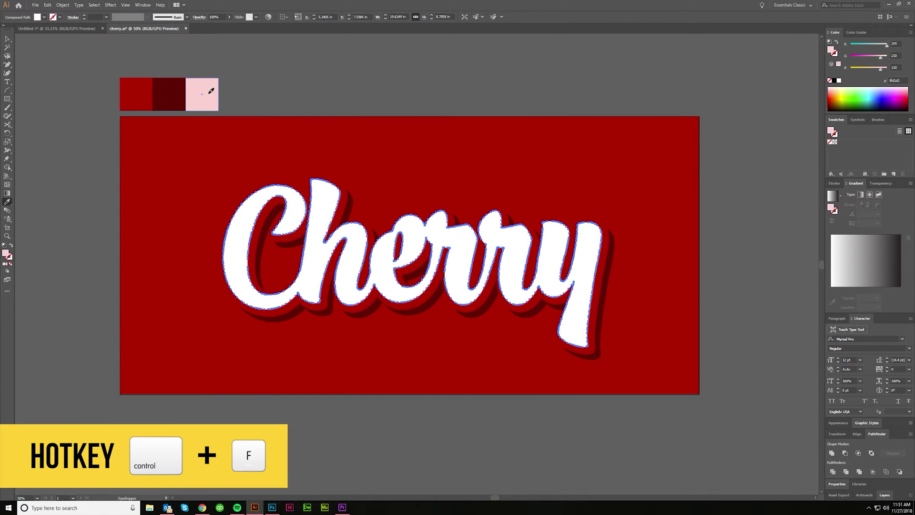
Step: Bring up the Object > Path > Offset Path dialog for the pink copy
{"action": "left_click", "coordinate": [9, 37]}
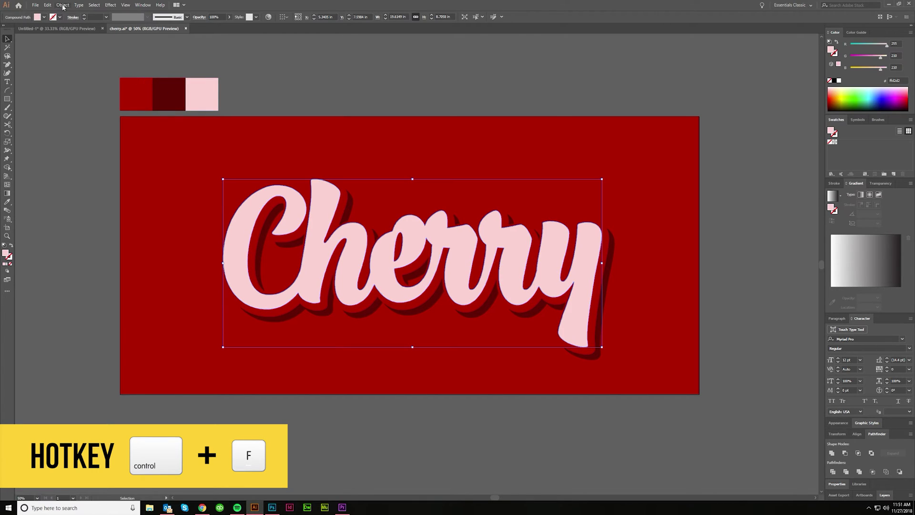
{"action": "left_click", "coordinate": [63, 5]}
{"action": "mouse_move", "coordinate": [95, 168]}
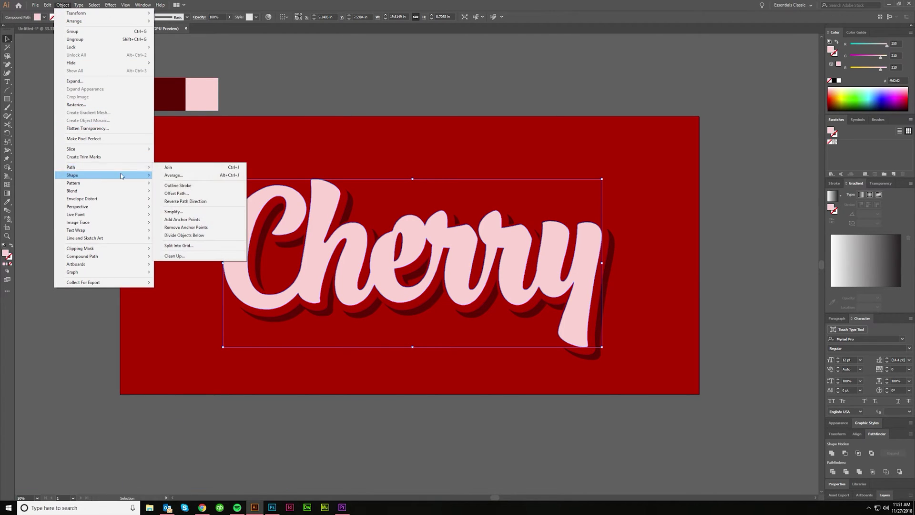
{"action": "left_click", "coordinate": [200, 186]}
{"action": "left_click", "coordinate": [62, 5]}
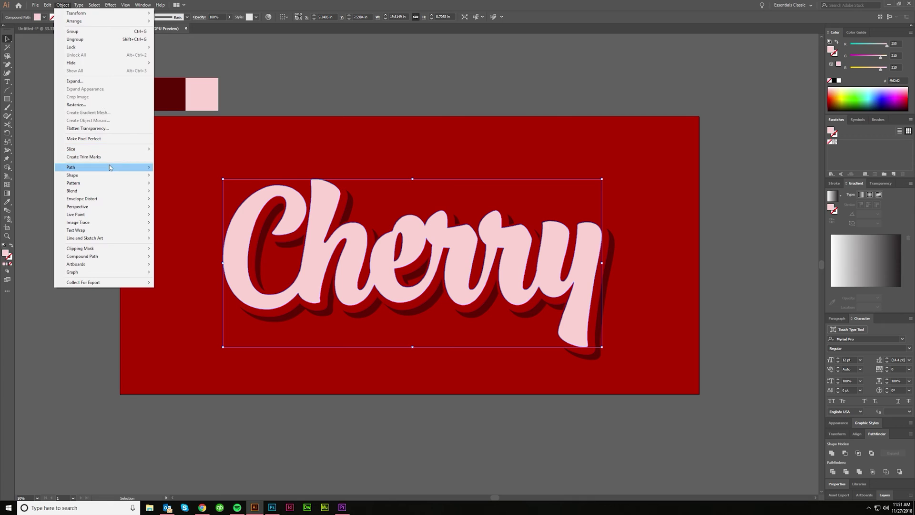
{"action": "mouse_move", "coordinate": [110, 168]}
{"action": "left_click", "coordinate": [194, 193]}
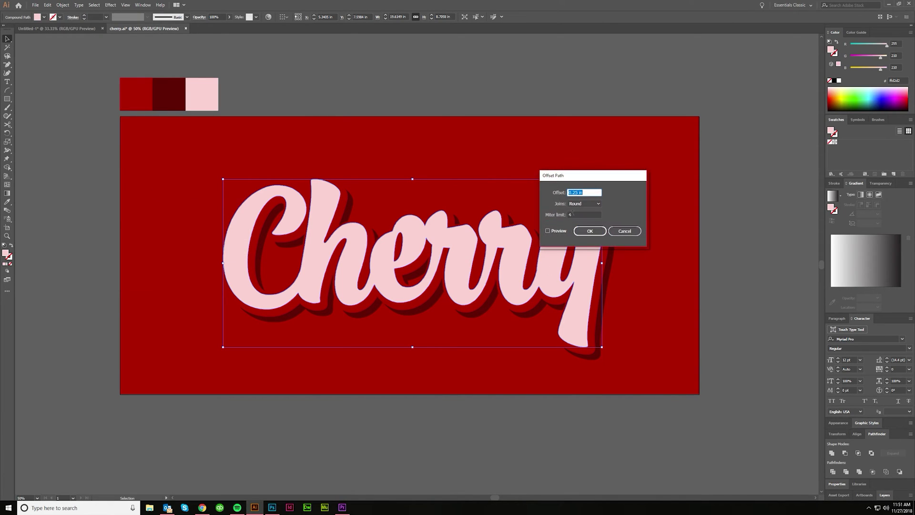
Step: Inset the pink copy with a -0.125 in Offset Path, previewing before applying
{"action": "type", "text": "-0.125"}
{"action": "left_click", "coordinate": [549, 232]}
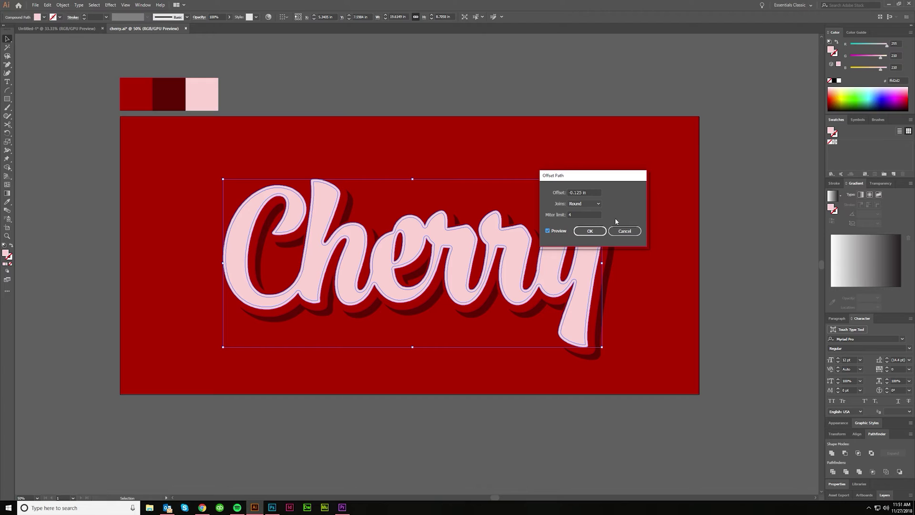
{"action": "left_click", "coordinate": [600, 230]}
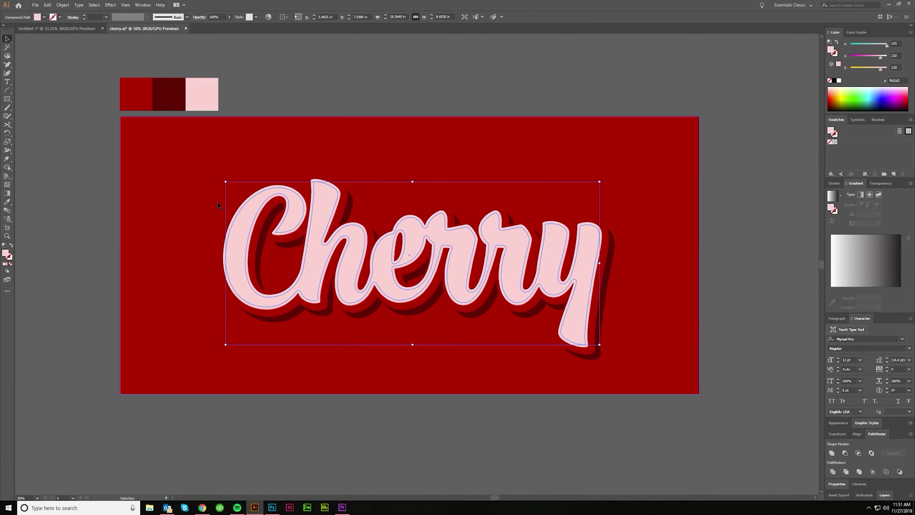
{"action": "left_click", "coordinate": [128, 237]}
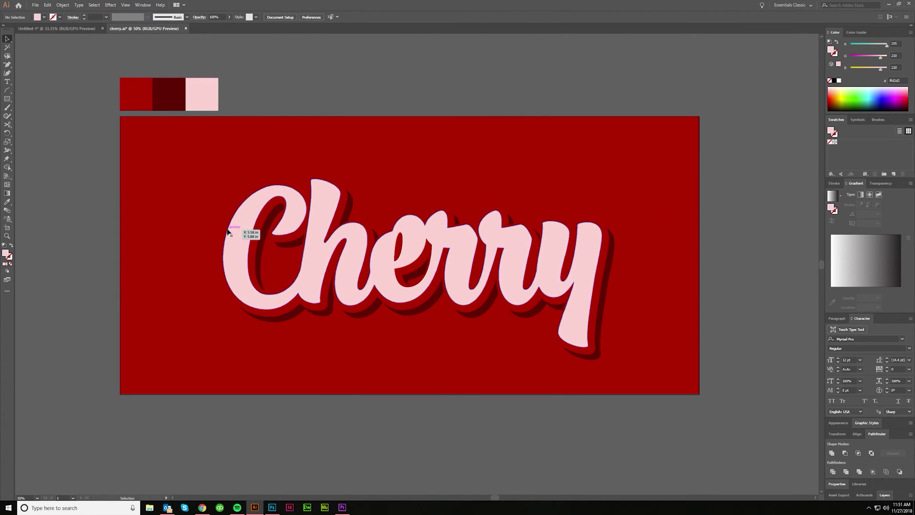
{"action": "left_click", "coordinate": [228, 230]}
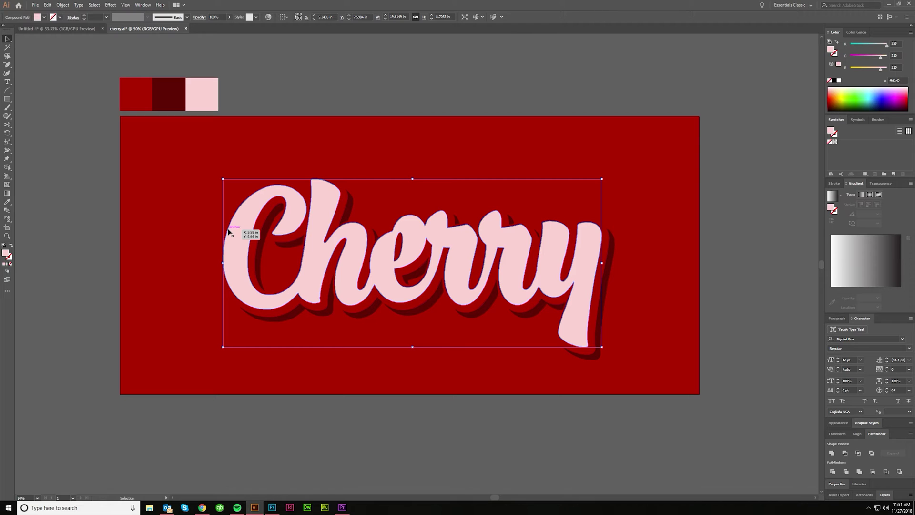
{"action": "key", "text": "ctrl+shift+a"}
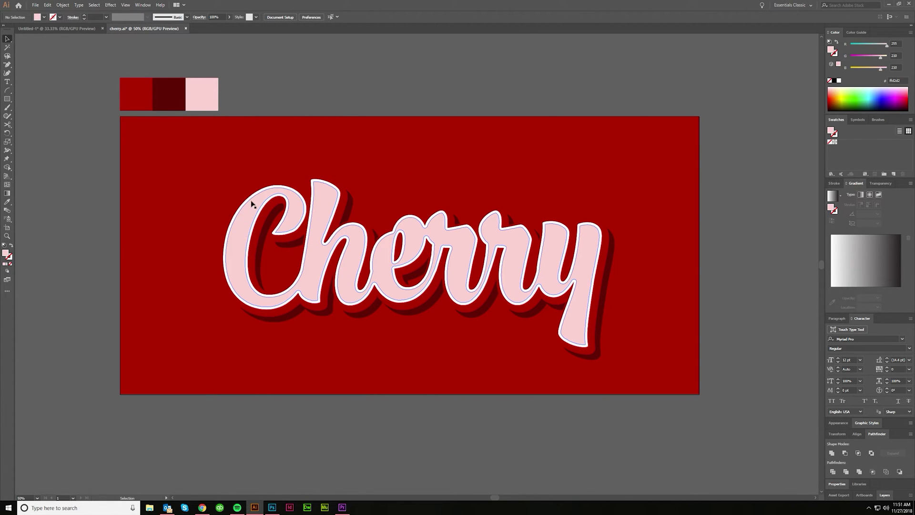
Step: Select the pink Cherry lettering and copy it
{"action": "left_click", "coordinate": [239, 236]}
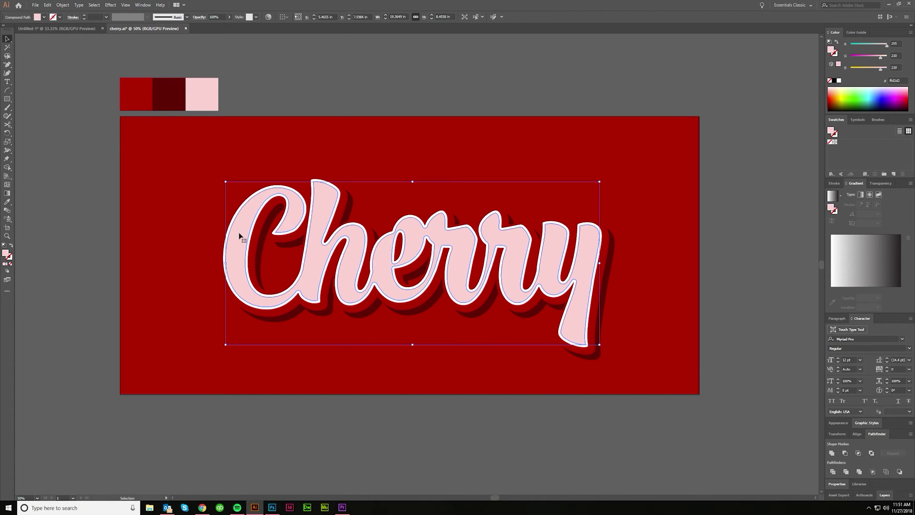
{"action": "key", "text": "a"}
{"action": "key", "text": "ctrl+c"}
Step: Paste a copy in front and fill it with the red background colour
{"action": "key", "text": "v"}
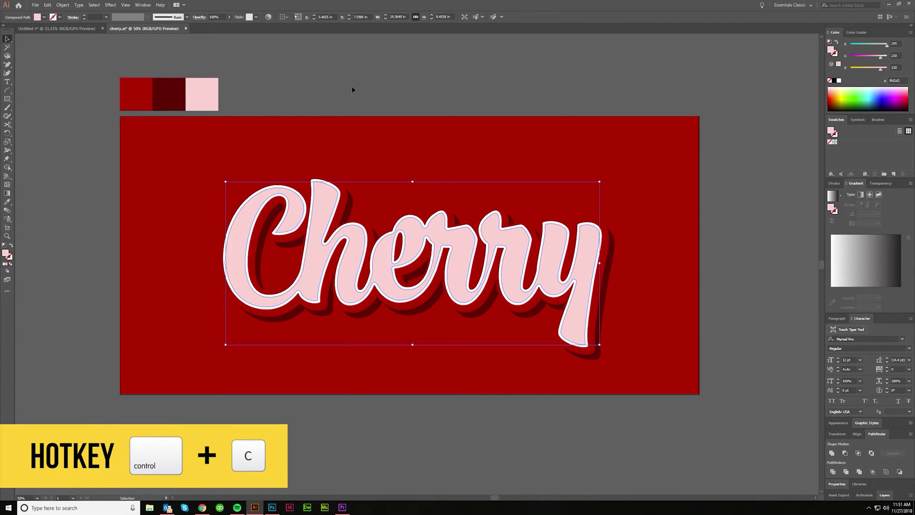
{"action": "key", "text": "ctrl+f"}
{"action": "key", "text": "ctrl+f"}
{"action": "left_click", "coordinate": [7, 202]}
{"action": "left_click", "coordinate": [249, 136]}
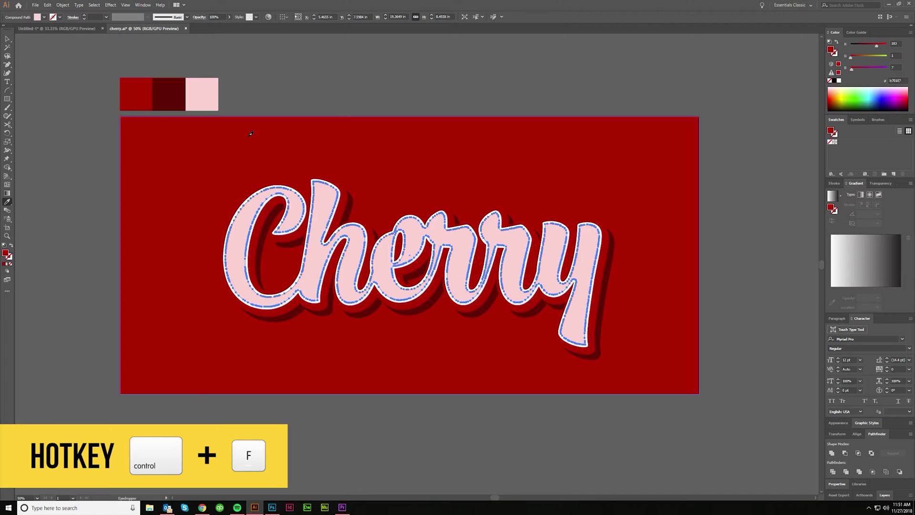
{"action": "left_click", "coordinate": [6, 42]}
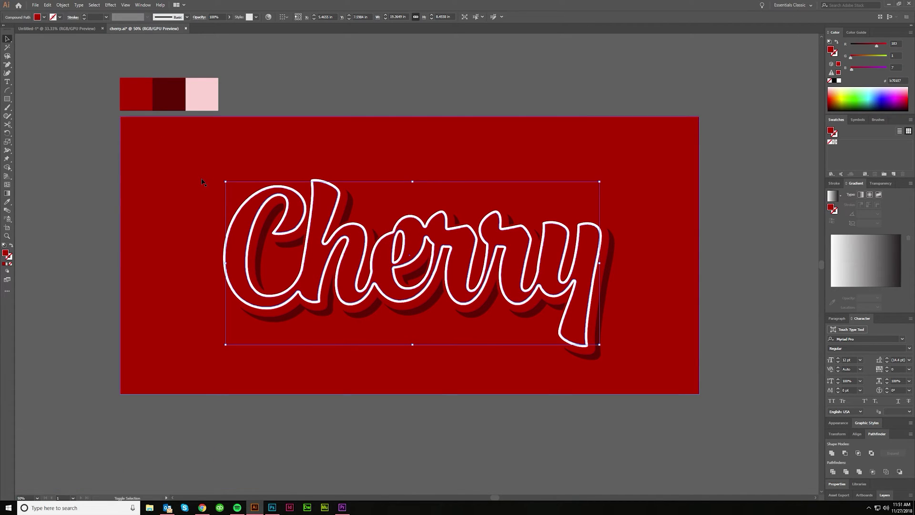
Step: Nudge the red copy down and right, then select it with the pink lettering for Minus Front
{"action": "key", "text": "shift+Down"}
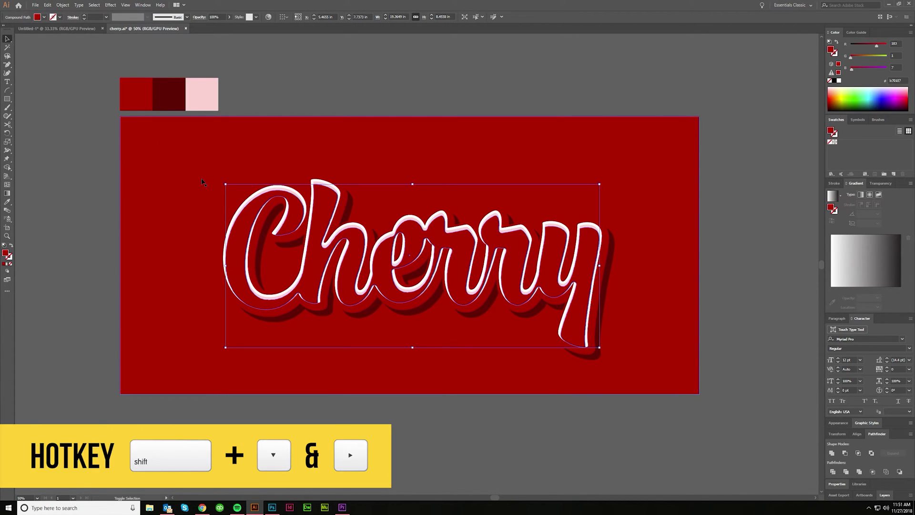
{"action": "key", "text": "shift+Right"}
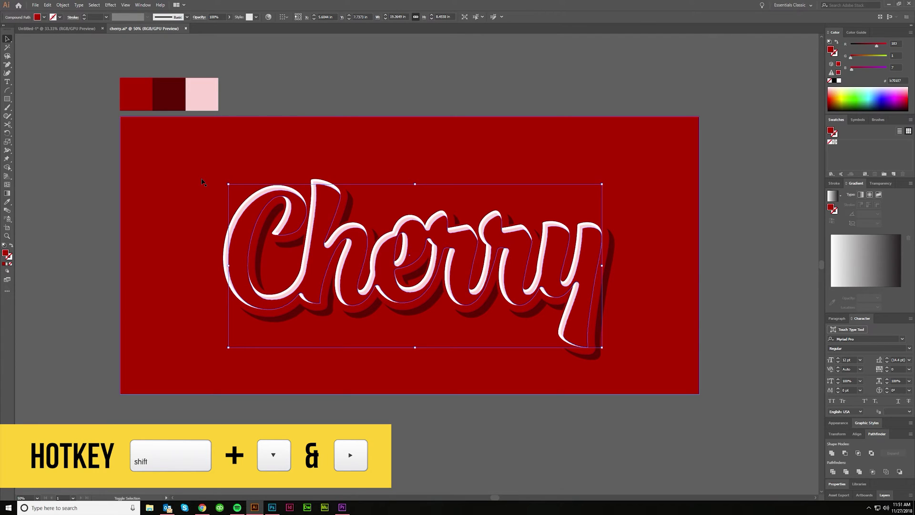
{"action": "left_click", "coordinate": [283, 228], "text": "shift"}
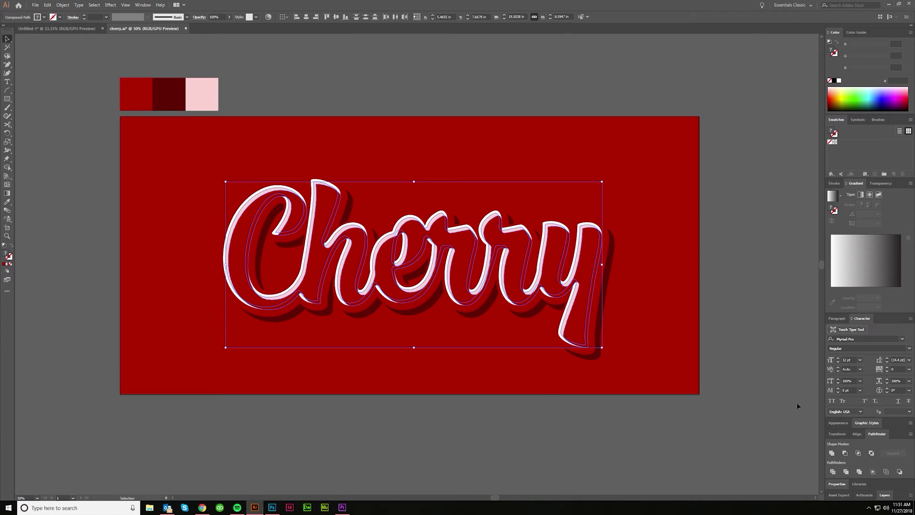
{"action": "left_click", "coordinate": [844, 453]}
Step: Apply Pathfinder Minus Front to cut the red copy from the pink letters, then deselect
{"action": "left_click", "coordinate": [147, 6]}
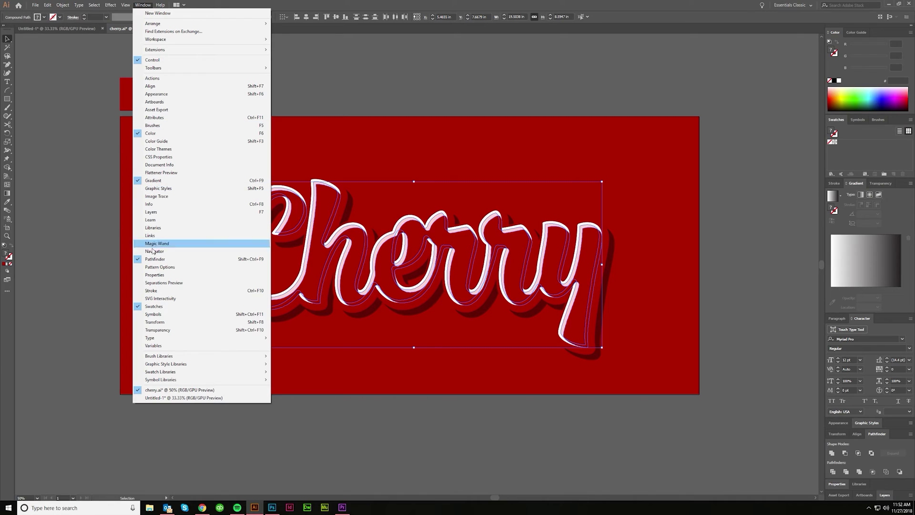
{"action": "left_click", "coordinate": [890, 446]}
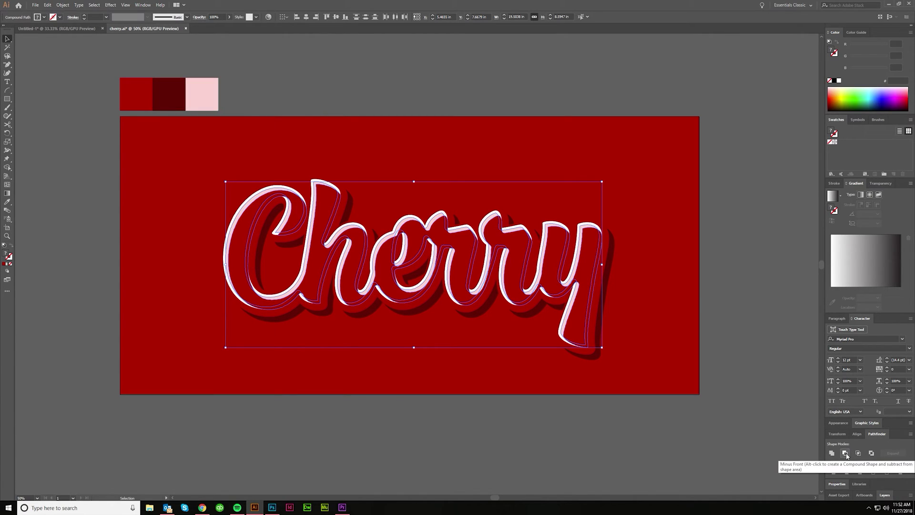
{"action": "left_click", "coordinate": [846, 455]}
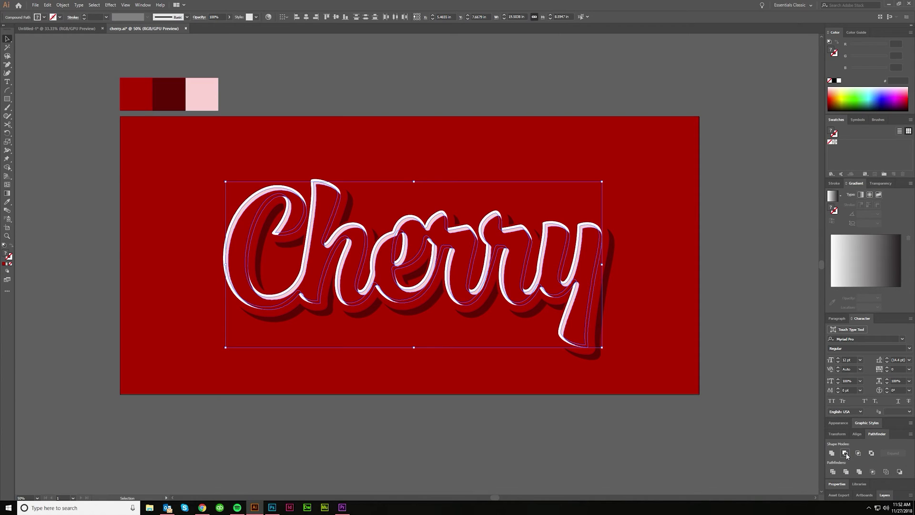
{"action": "left_click", "coordinate": [714, 430]}
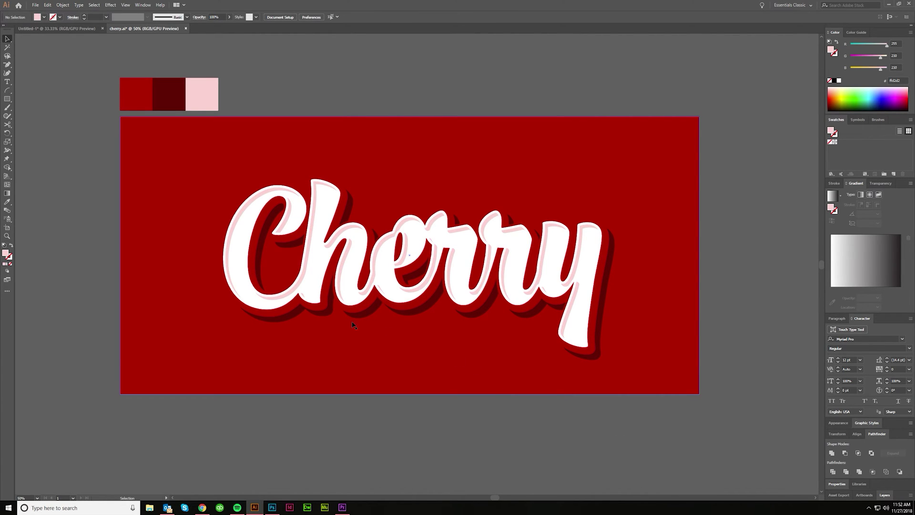
{"action": "scroll", "coordinate": [352, 325], "scroll_direction": "up", "scroll_amount": 2}
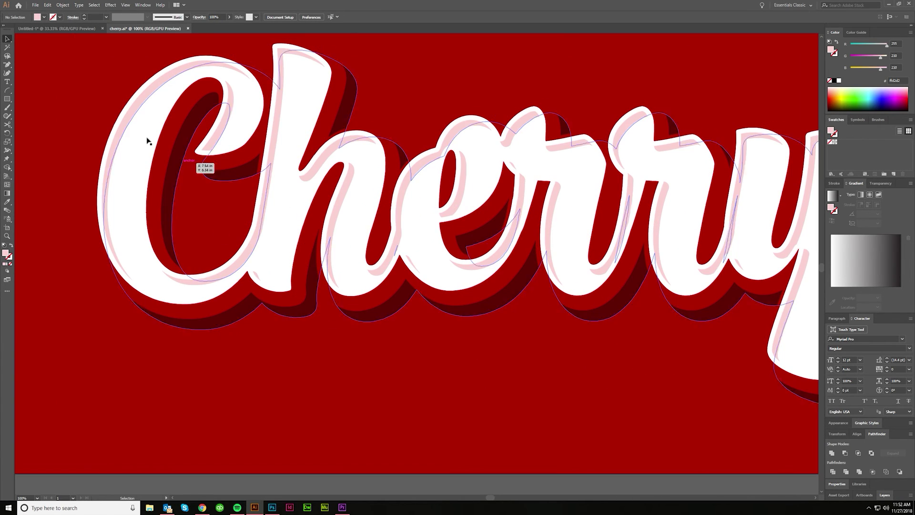
{"action": "key", "text": "a"}
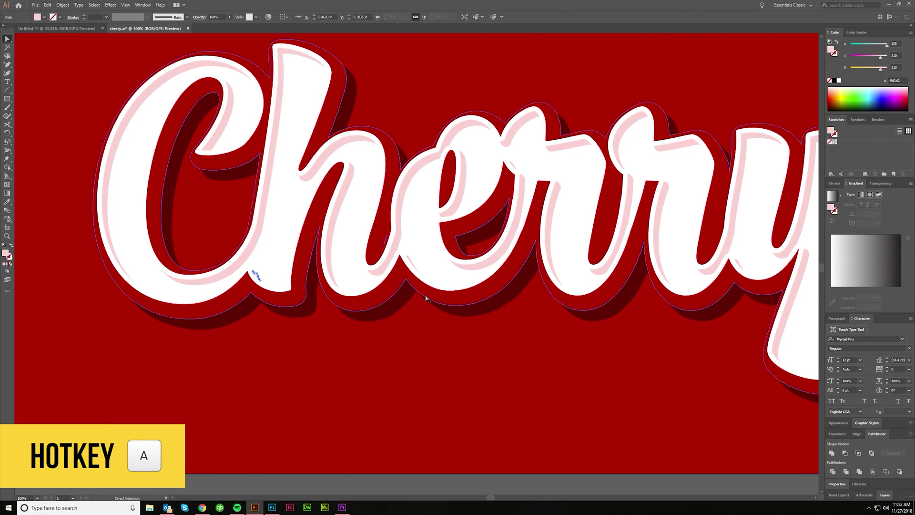
{"action": "left_click", "coordinate": [745, 268]}
{"action": "left_click", "coordinate": [514, 164]}
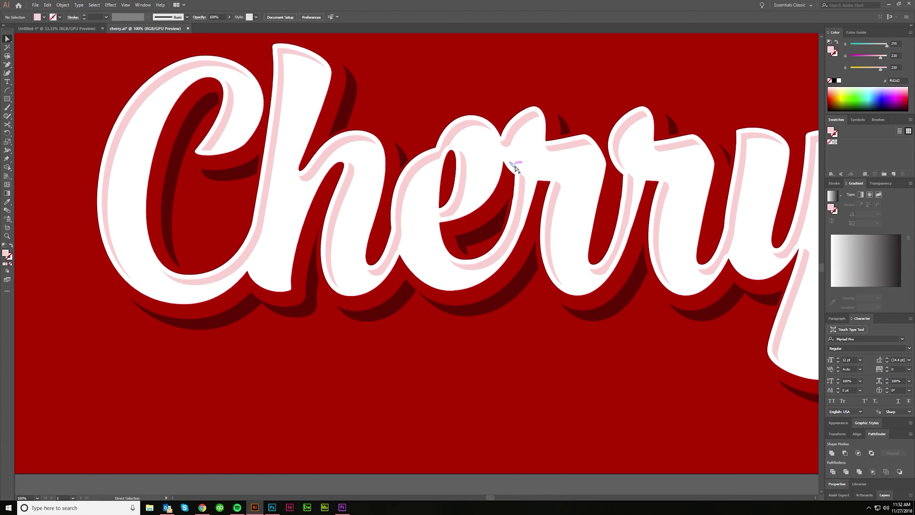
{"action": "scroll", "coordinate": [546, 261], "scroll_direction": "right", "scroll_amount": 5}
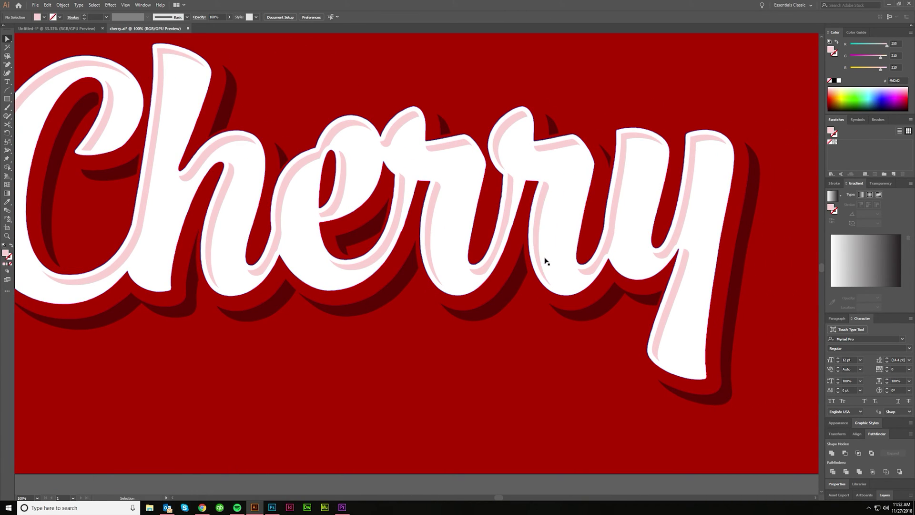
{"action": "left_click", "coordinate": [547, 349]}
{"action": "scroll", "coordinate": [548, 348], "scroll_direction": "down", "scroll_amount": 2}
{"action": "scroll", "coordinate": [600, 300], "scroll_direction": "up", "scroll_amount": 5}
{"action": "scroll", "coordinate": [601, 301], "scroll_direction": "down", "scroll_amount": 4}
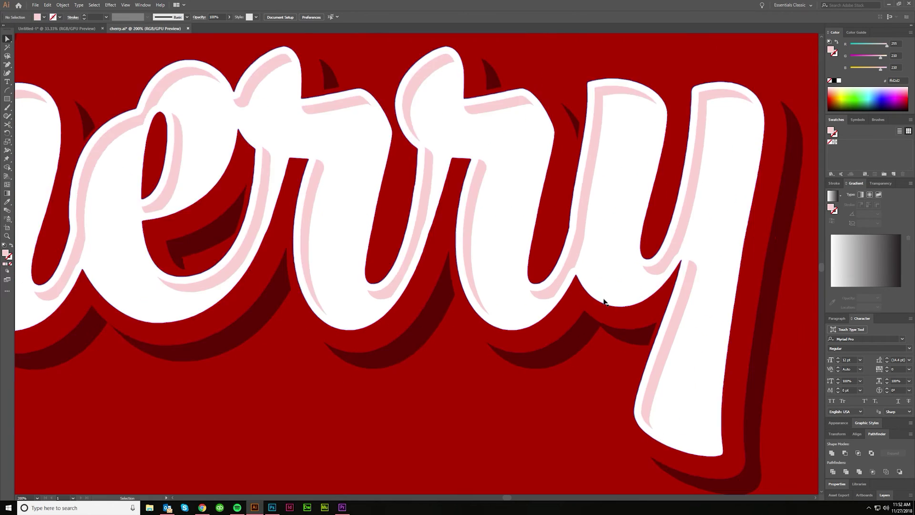
{"action": "scroll", "coordinate": [599, 317], "scroll_direction": "right", "scroll_amount": 1}
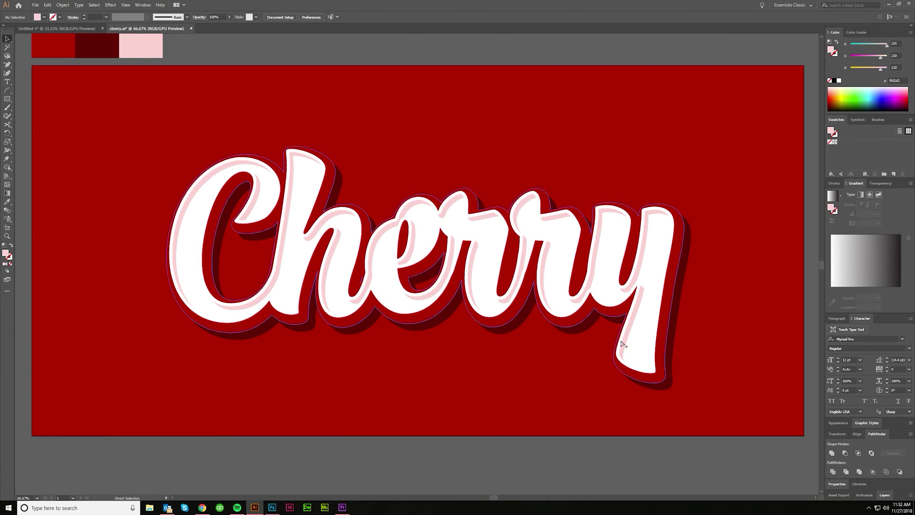
{"action": "scroll", "coordinate": [596, 312], "scroll_direction": "up", "scroll_amount": 3}
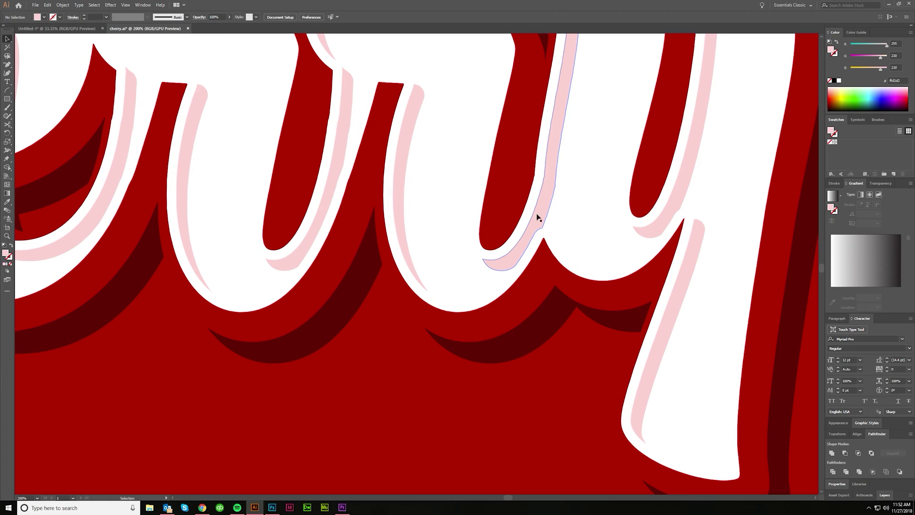
{"action": "scroll", "coordinate": [553, 205], "scroll_direction": "down", "scroll_amount": 1}
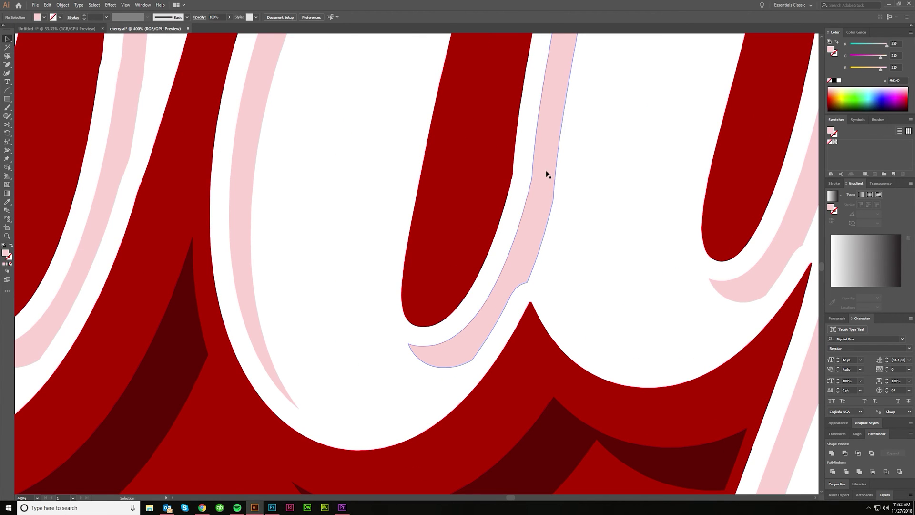
{"action": "scroll", "coordinate": [546, 173], "scroll_direction": "down", "scroll_amount": 2}
{"action": "scroll", "coordinate": [545, 319], "scroll_direction": "down", "scroll_amount": 2}
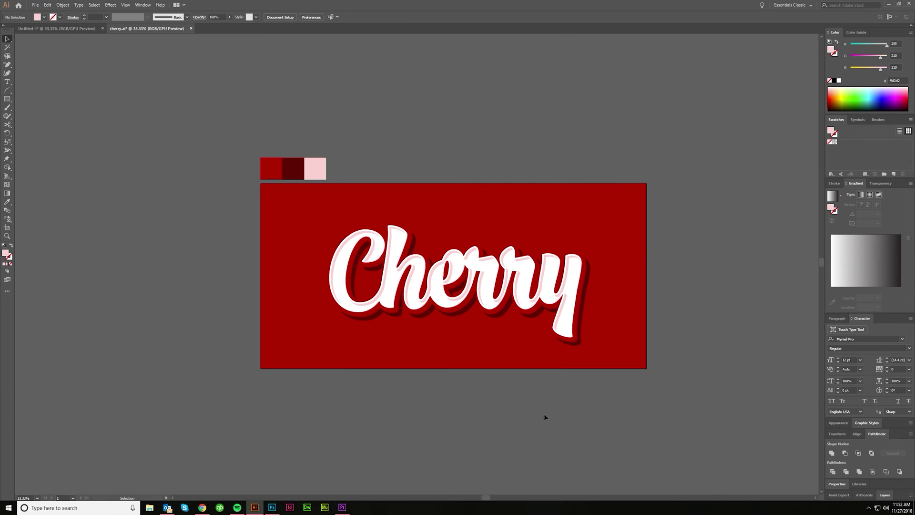
{"action": "scroll", "coordinate": [544, 414], "scroll_direction": "up", "scroll_amount": 1}
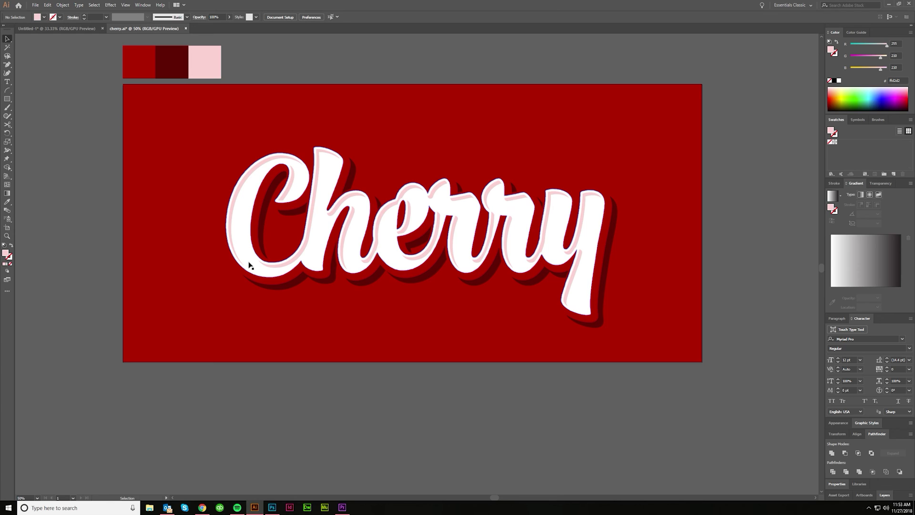
{"action": "left_click", "coordinate": [248, 223]}
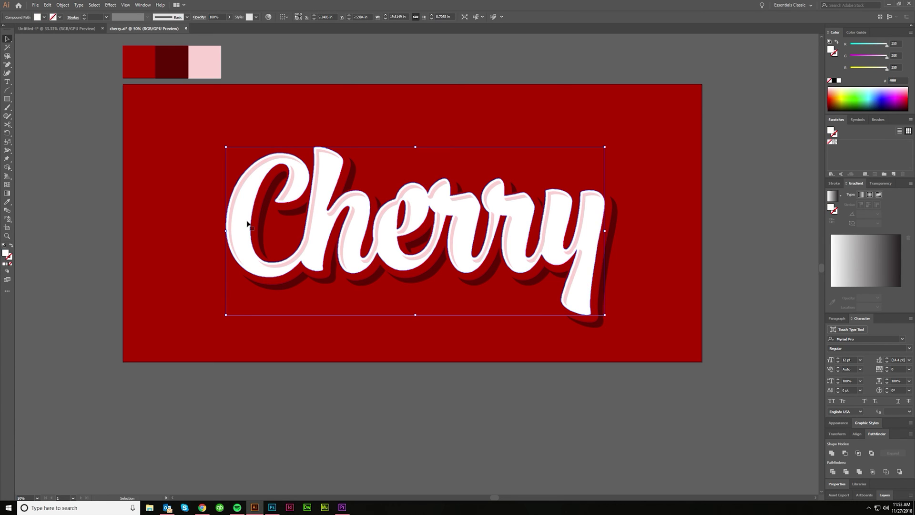
Step: Fill the Cherry letters with the sampled light pink and give them a white stroke edge
{"action": "key", "text": "i"}
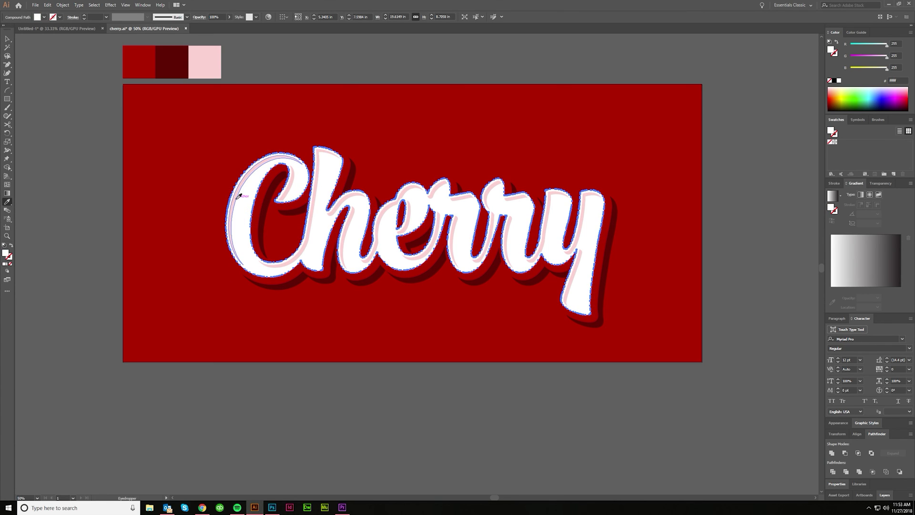
{"action": "left_click", "coordinate": [239, 194]}
{"action": "key", "text": "v"}
{"action": "left_click", "coordinate": [238, 197]}
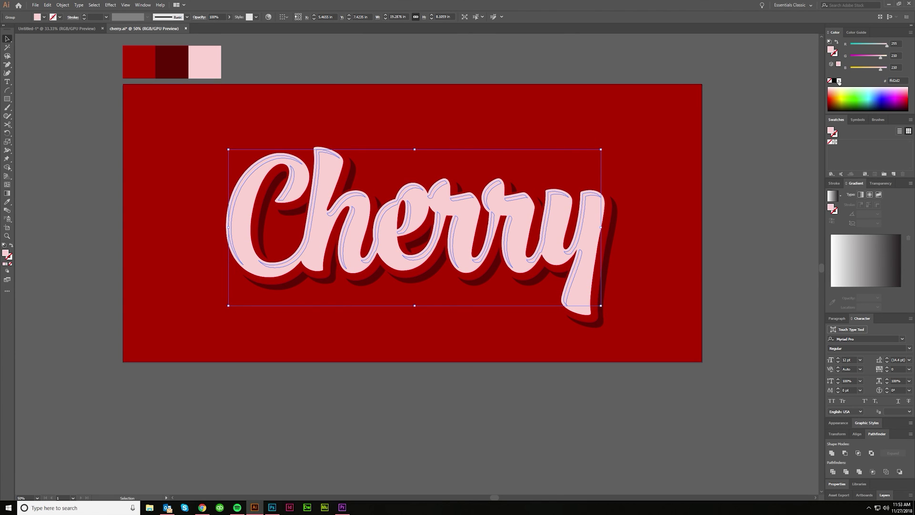
{"action": "left_click", "coordinate": [726, 79]}
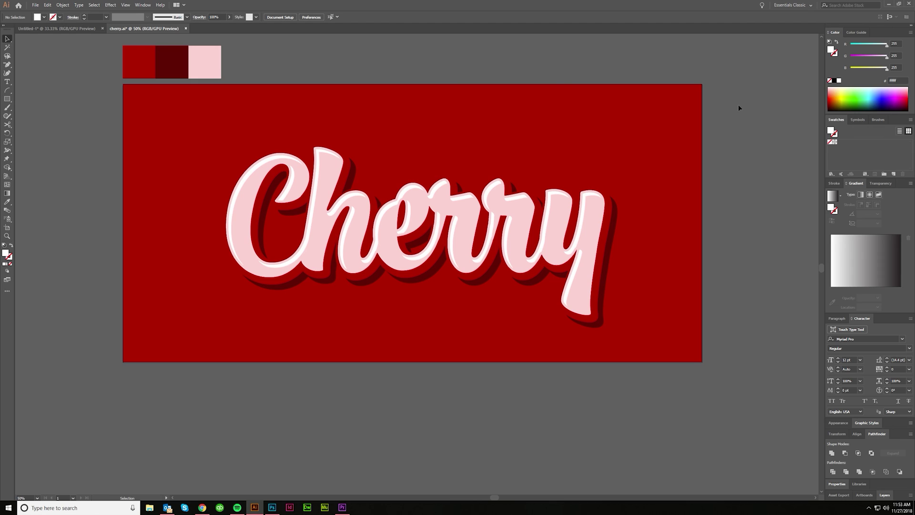
{"action": "key", "text": "ctrl+a"}
{"action": "key", "text": "shift+x"}
{"action": "left_click", "coordinate": [740, 265]}
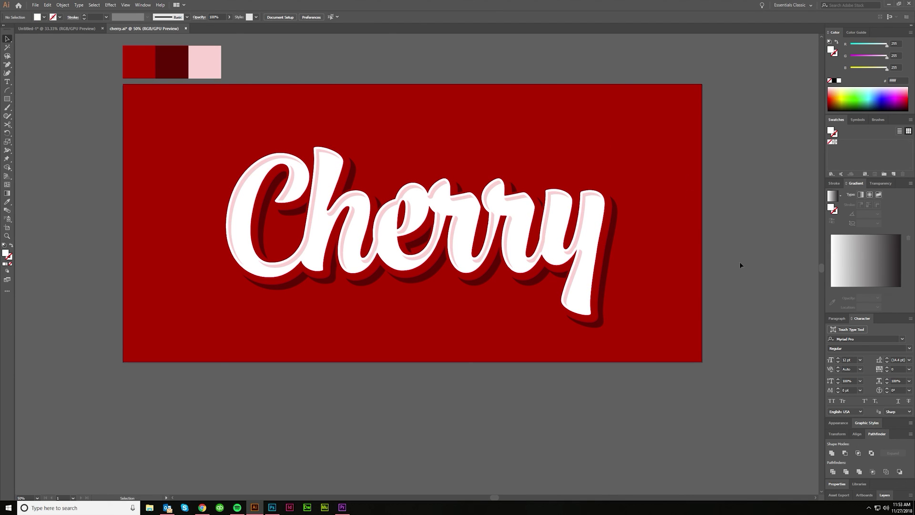
{"action": "key", "text": "ctrl+a"}
{"action": "key", "text": "shift+x"}
{"action": "left_click", "coordinate": [740, 265]}
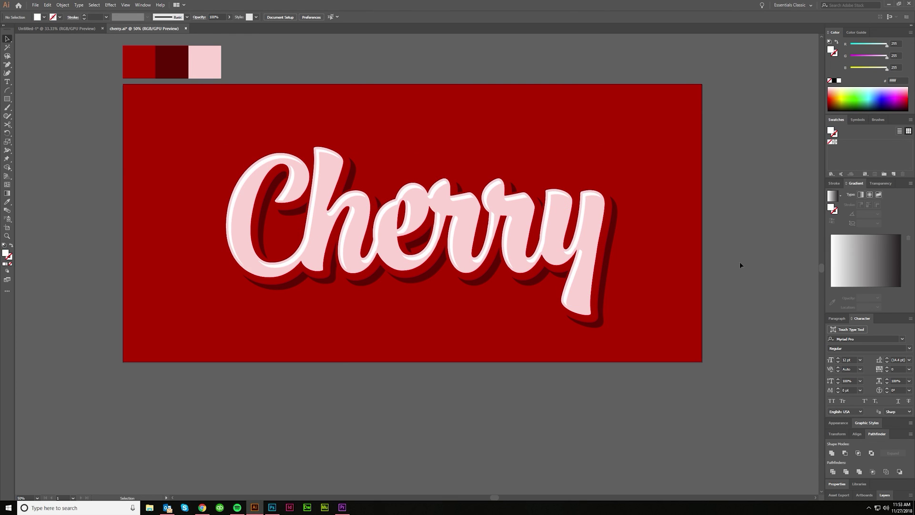